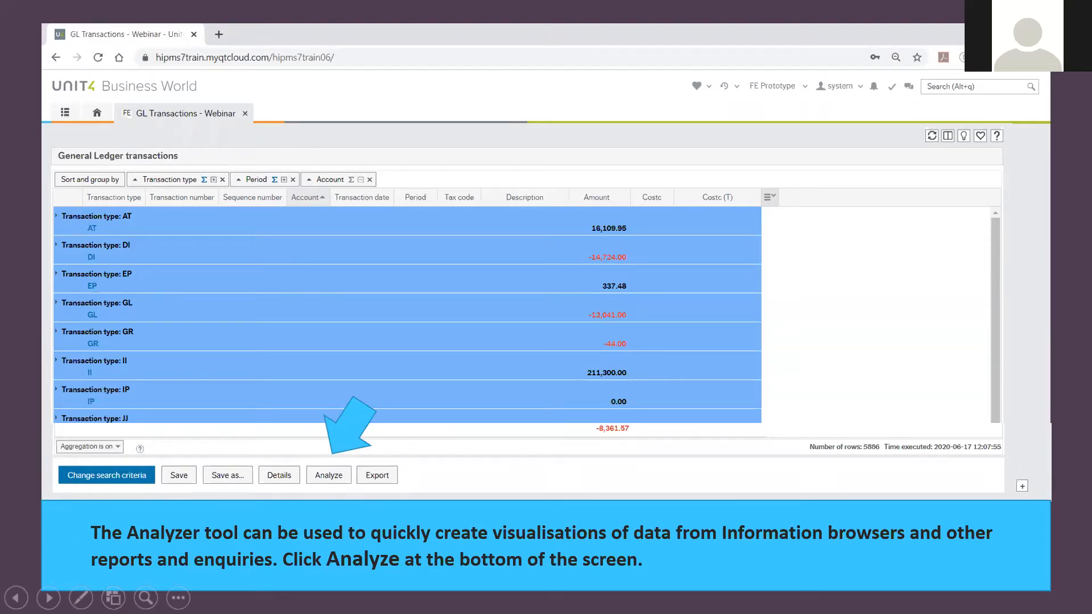
key(Right)
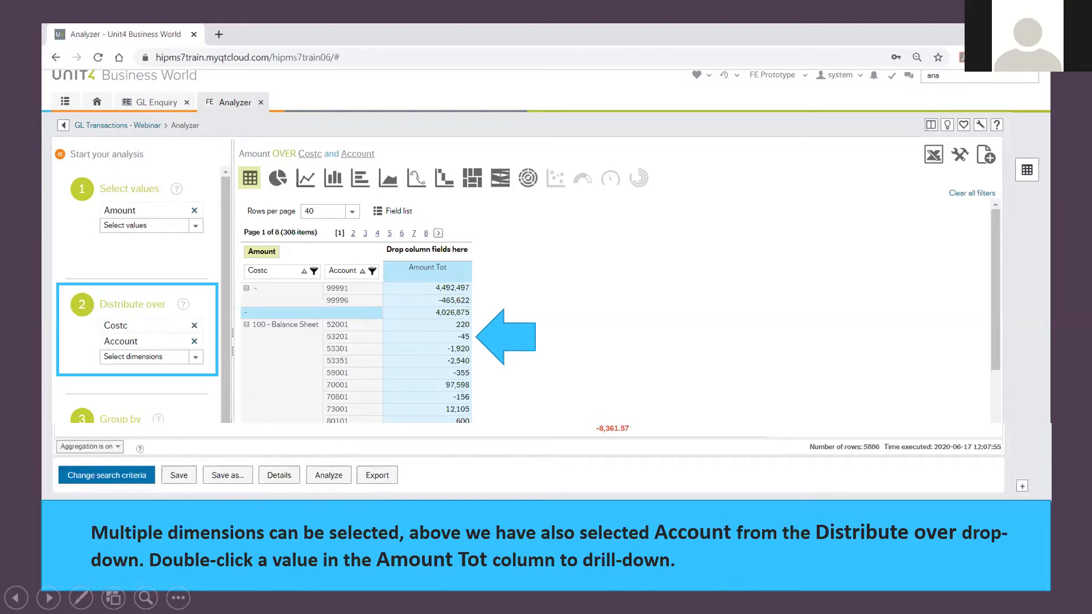
key(Right)
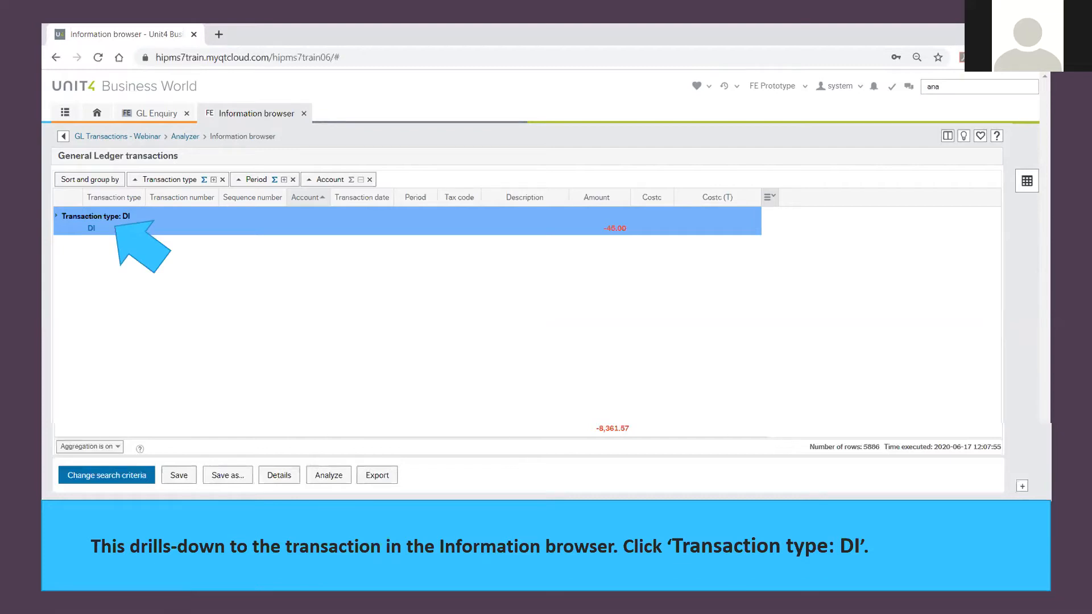
key(Right)
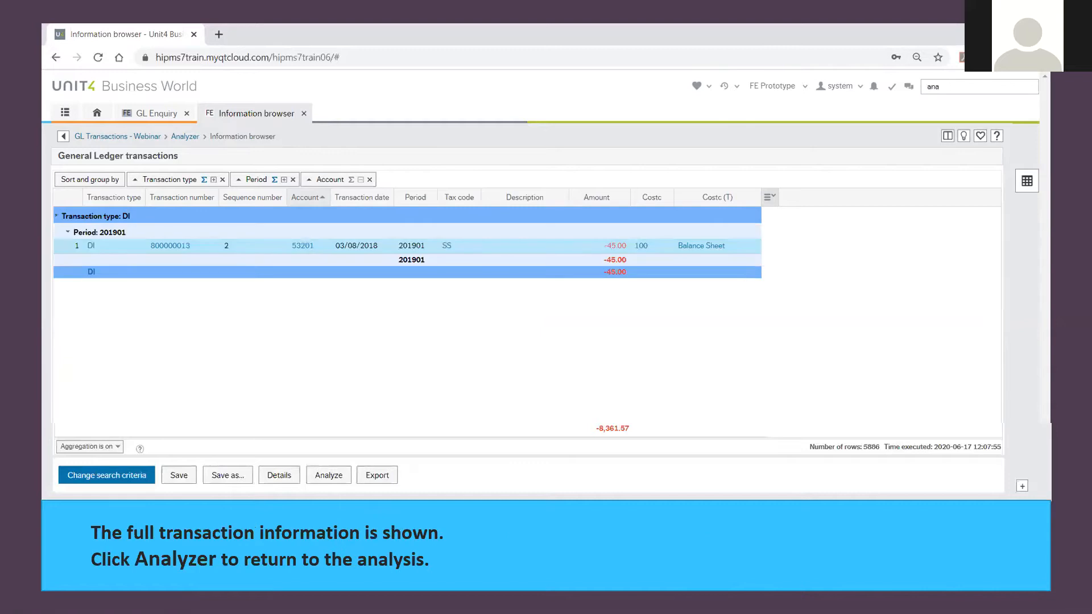
key(Right)
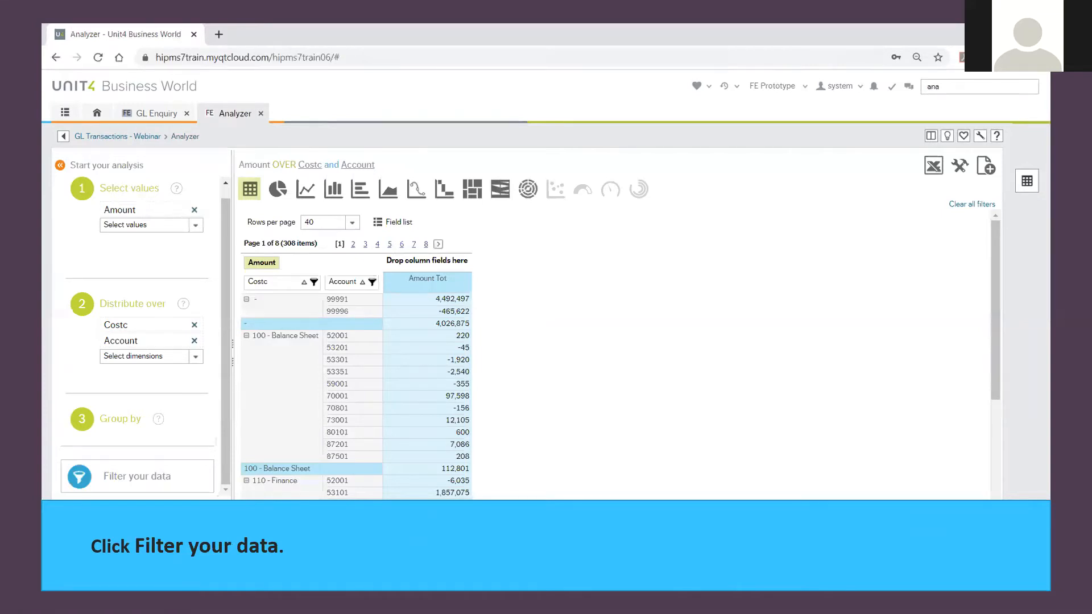
key(Left)
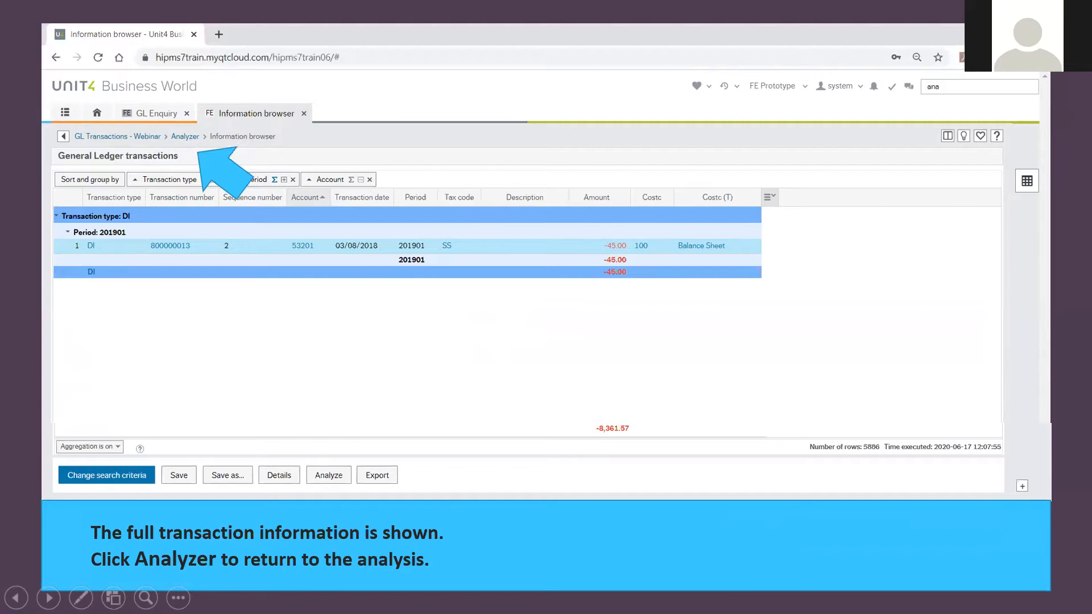
key(Right)
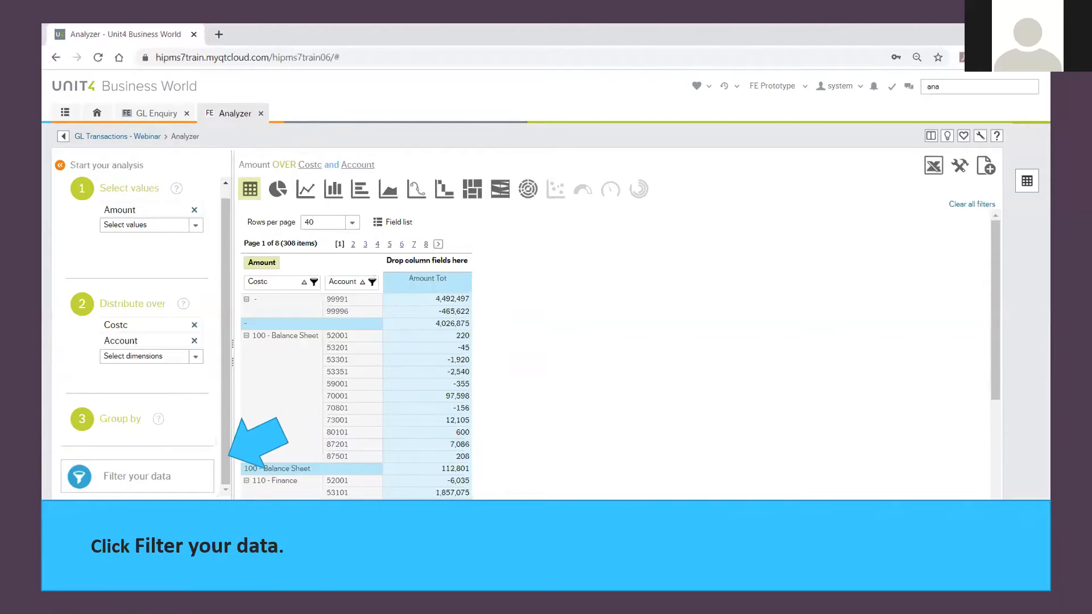
key(Right)
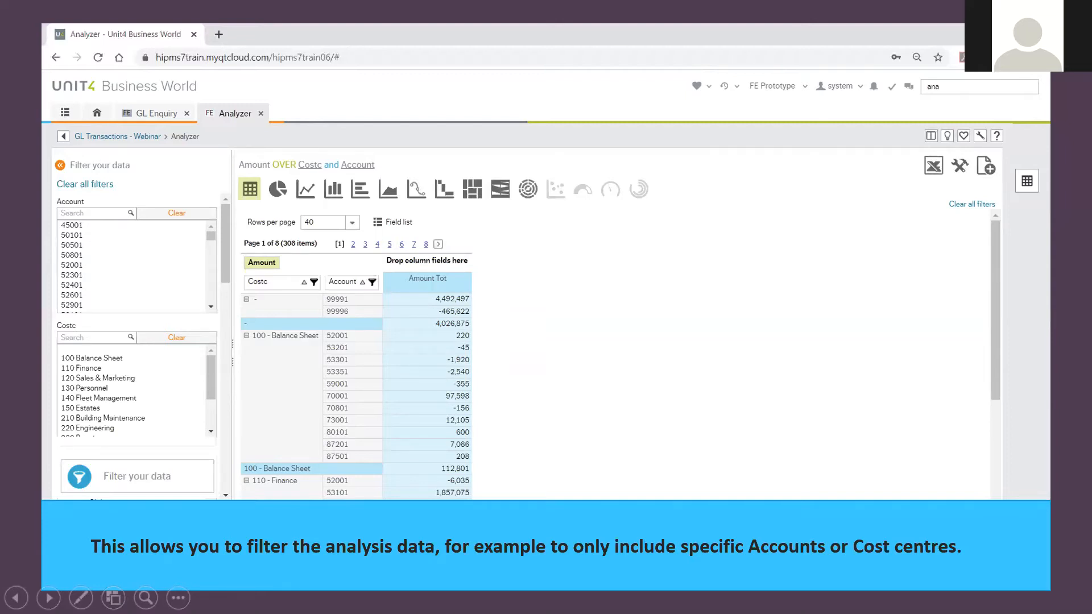
key(Right)
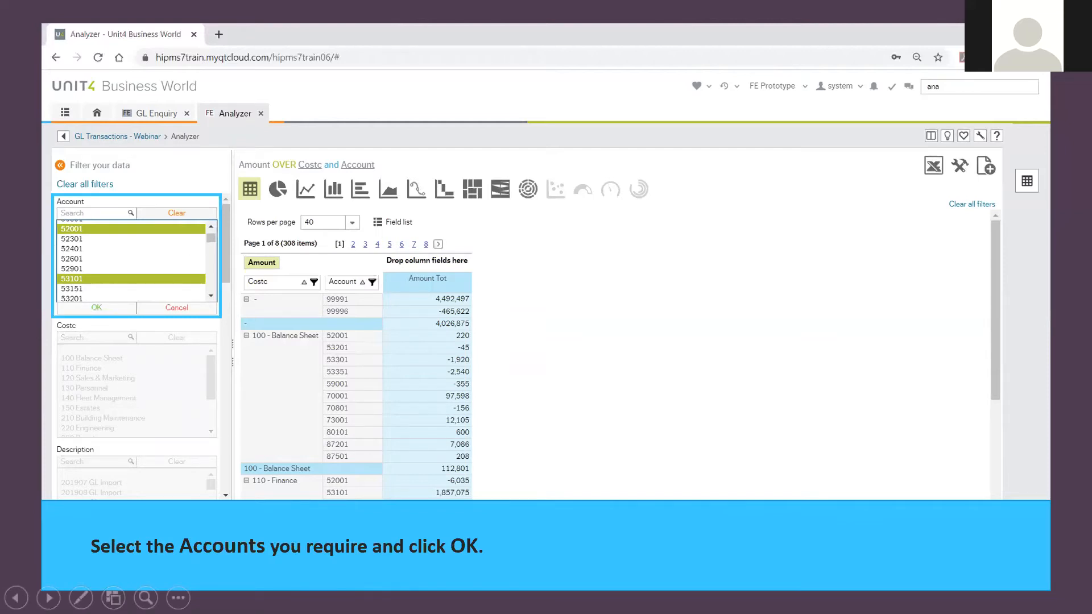
key(Right)
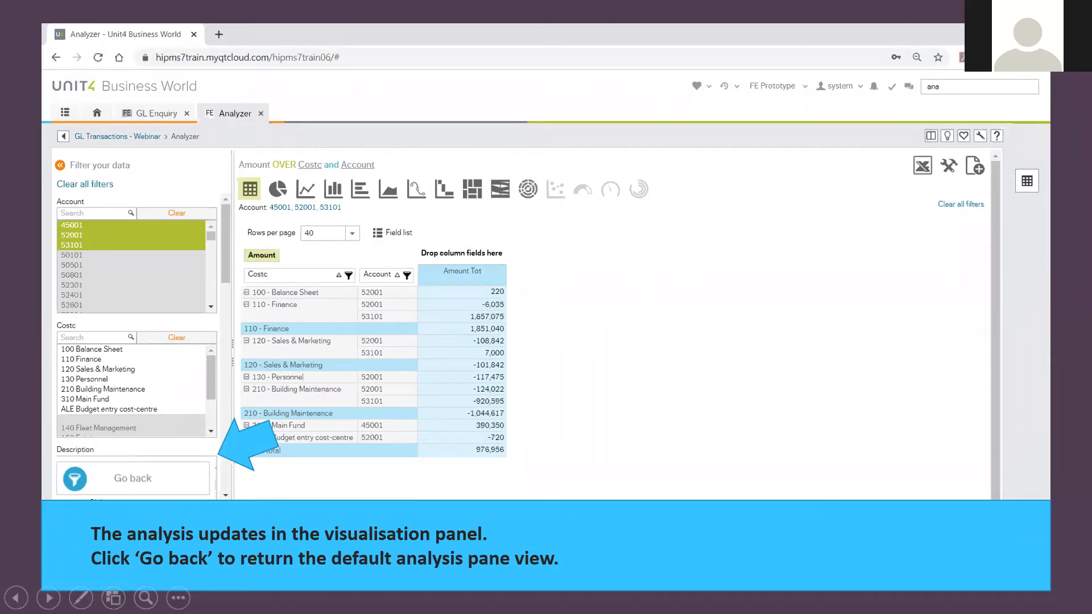
key(Right)
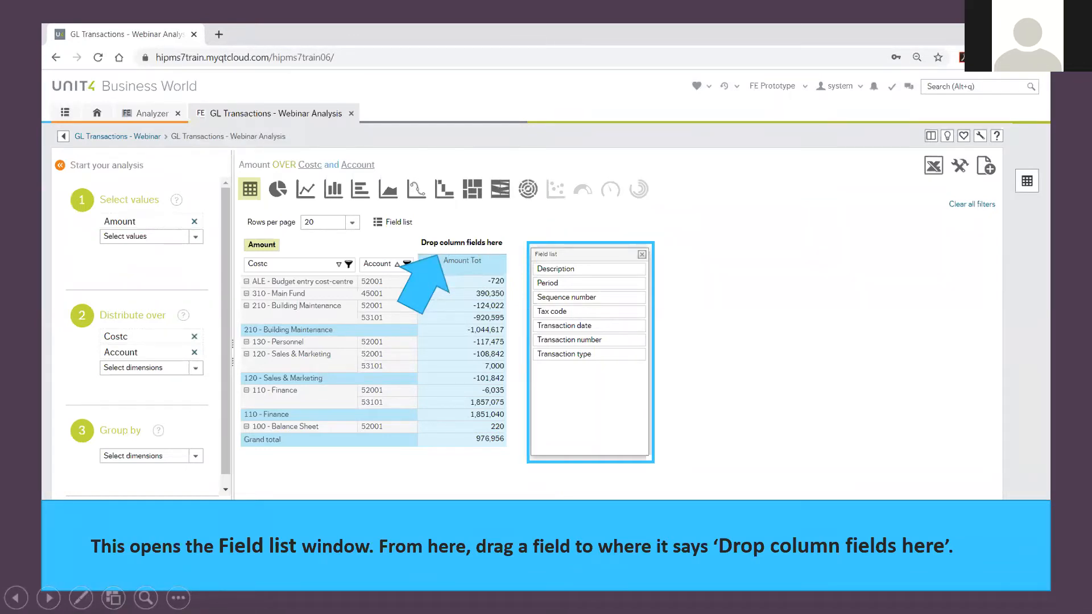
key(Right)
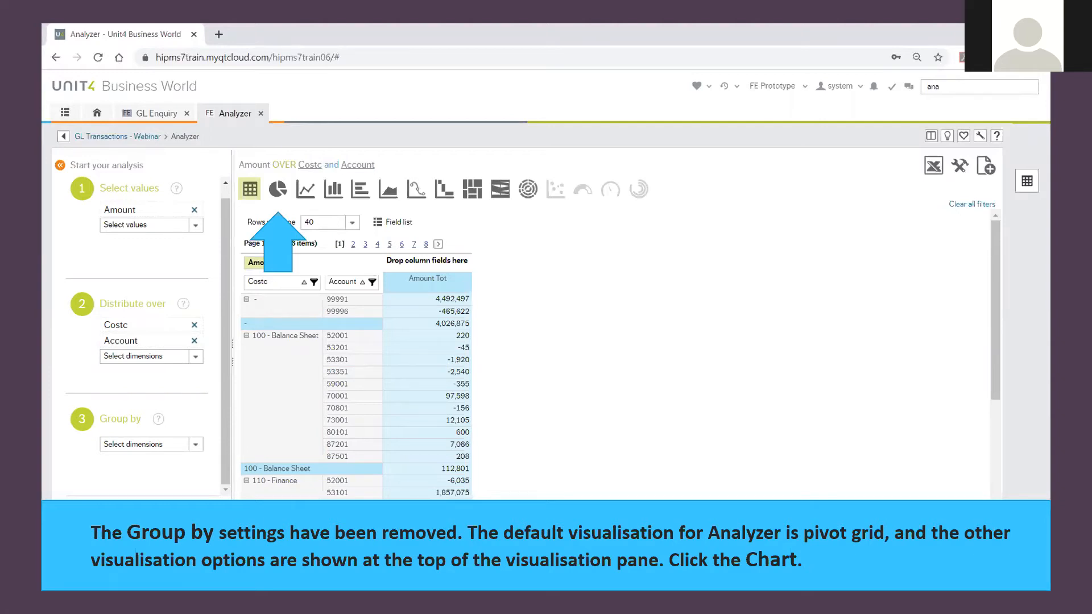
key(Right)
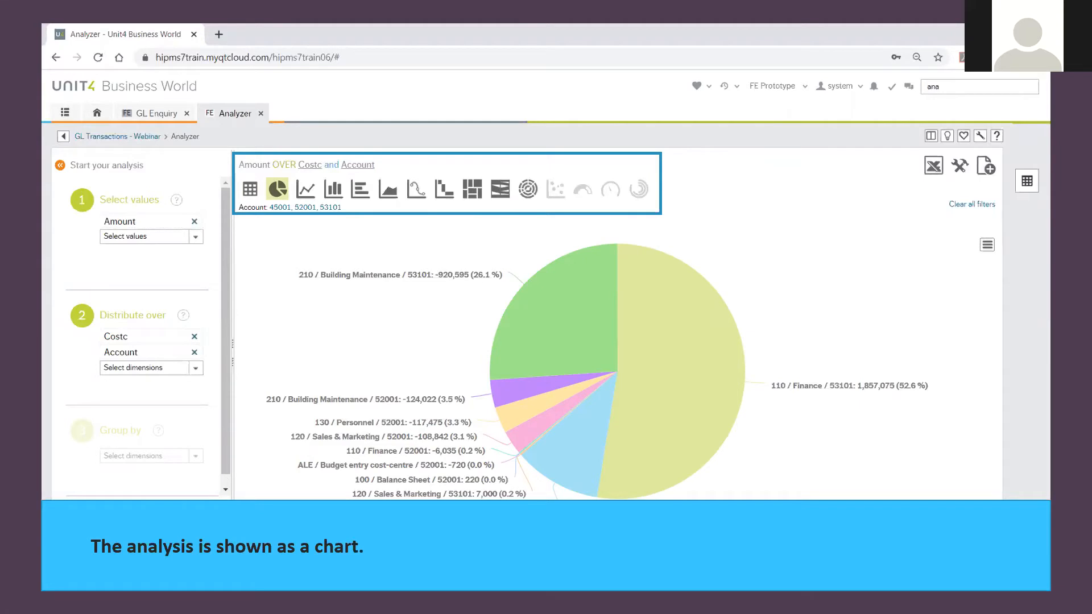
key(Right)
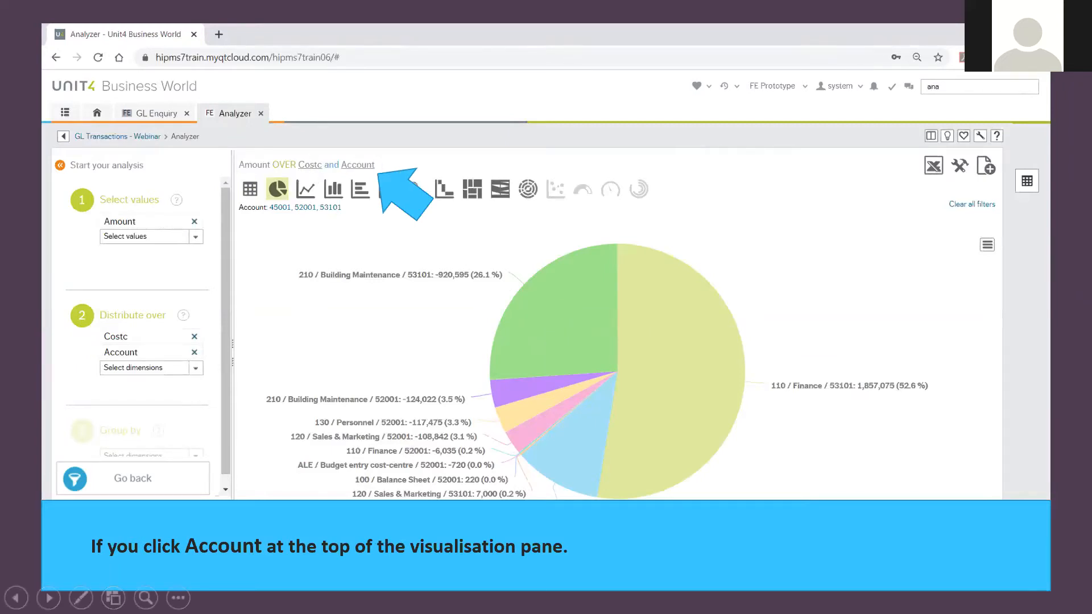
key(Right)
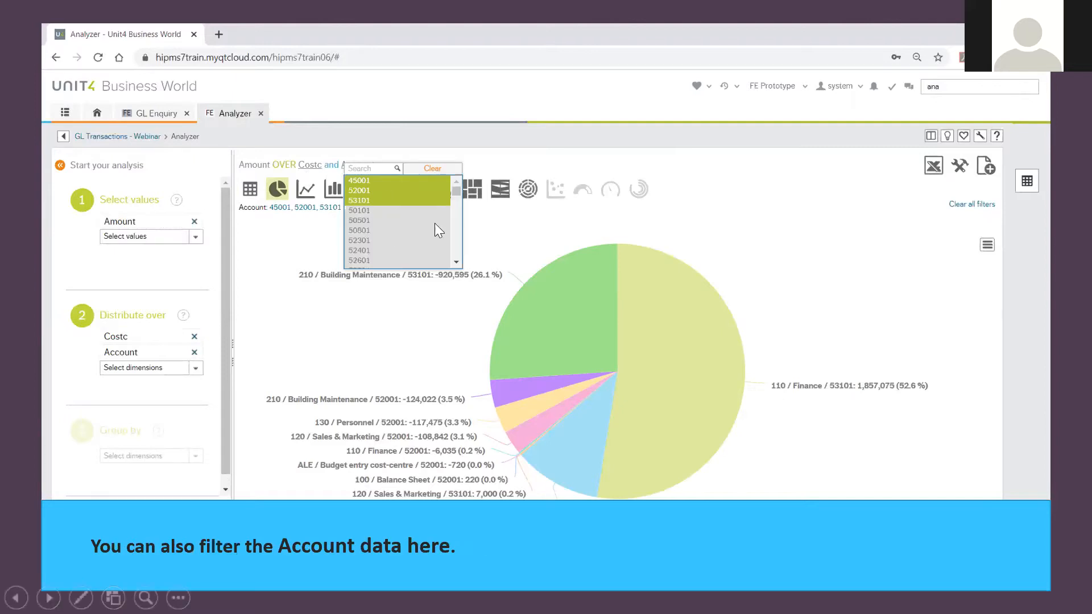
key(Right)
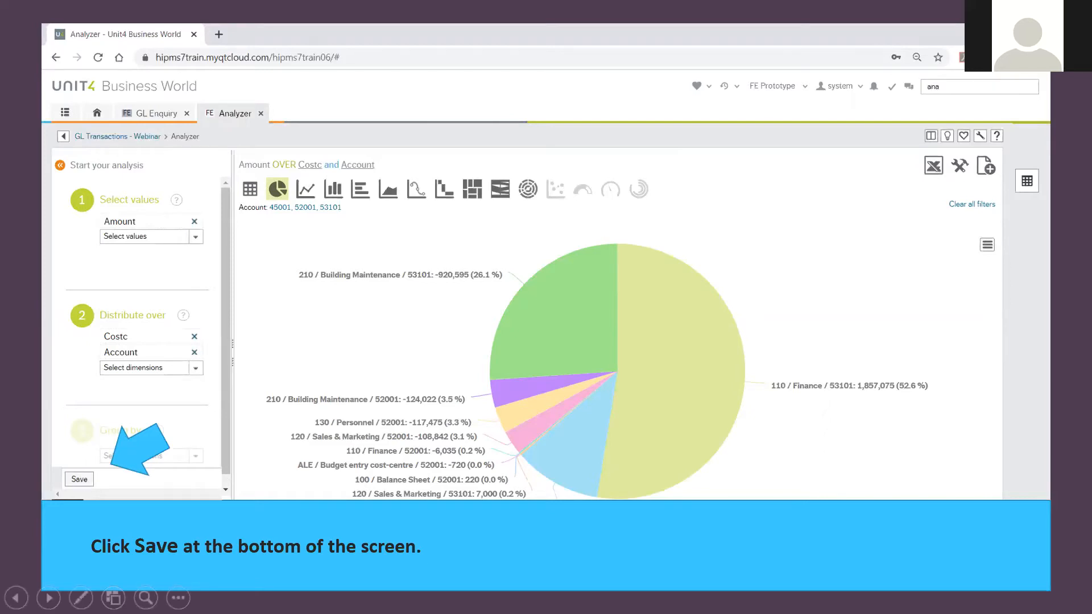
key(Right)
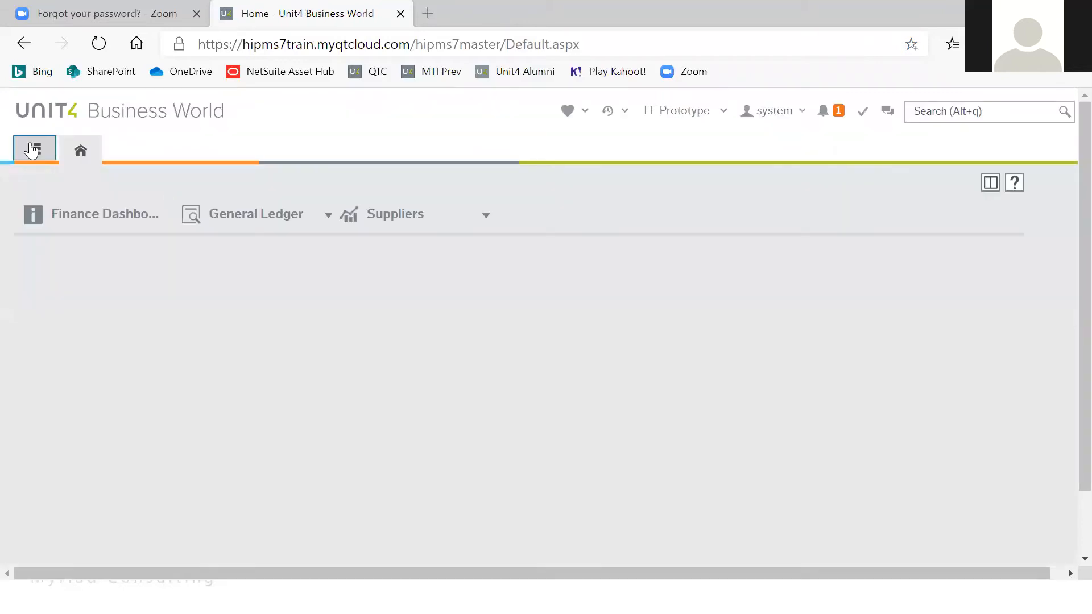
Open Object access from the Access control group in the System administration module.
click(32, 150)
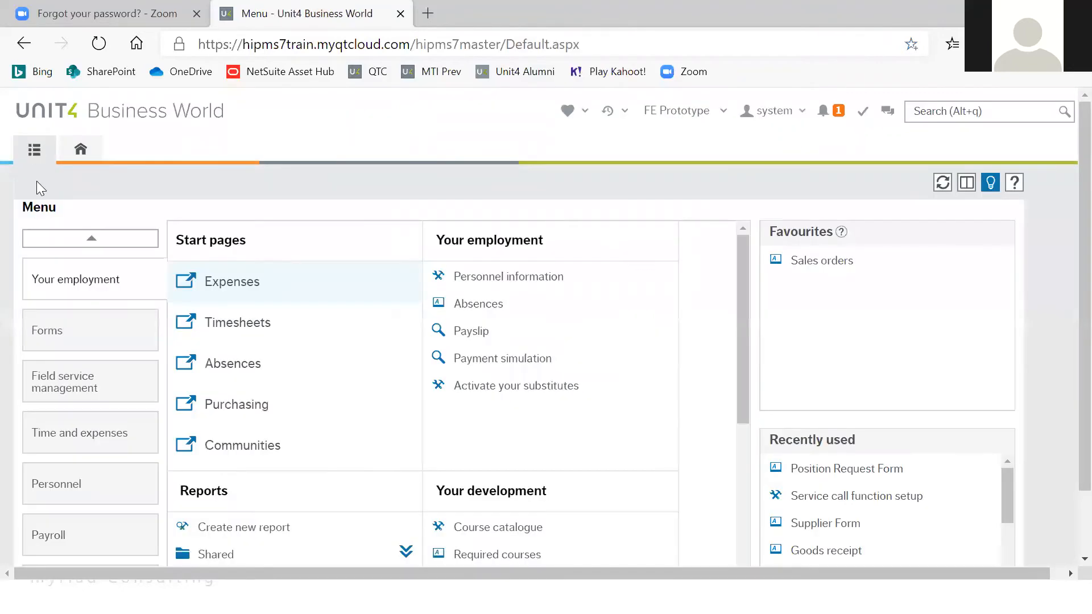
scroll(93, 341, down, 1)
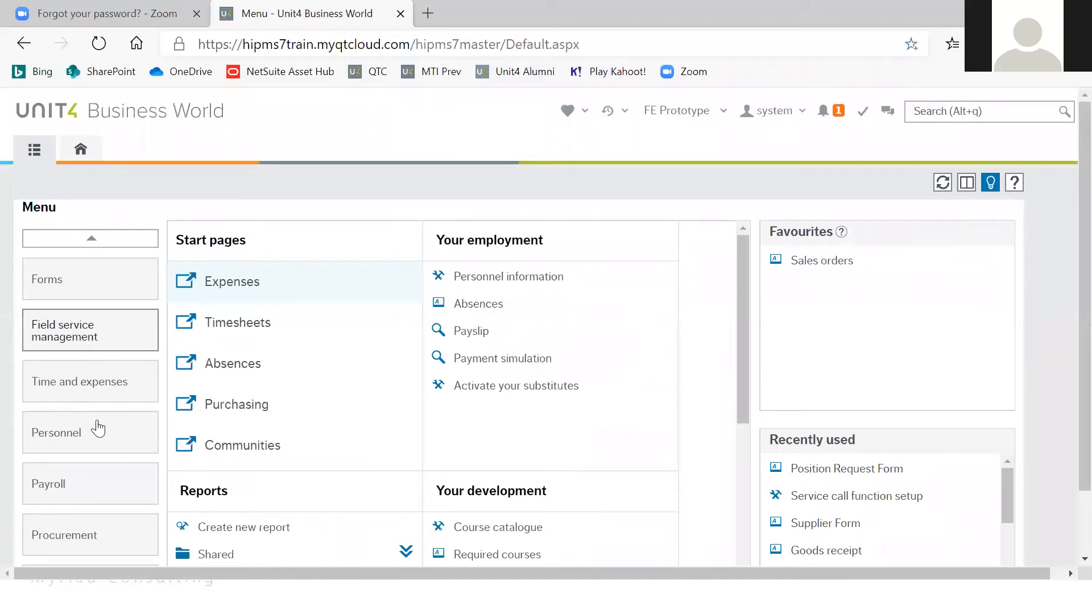
scroll(94, 424, down, 4)
scroll(79, 449, down, 4)
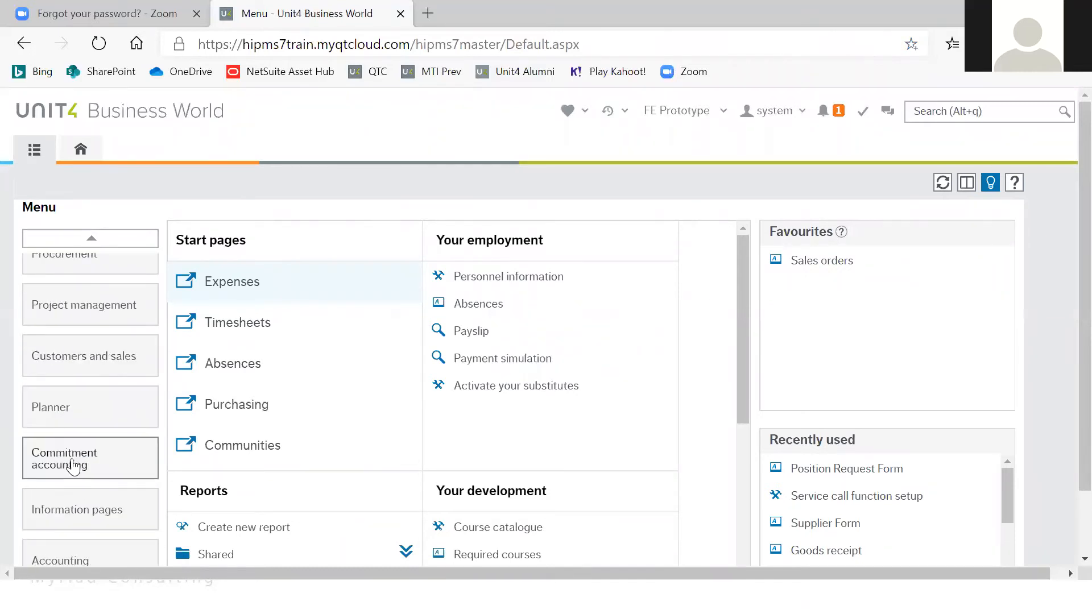
scroll(76, 461, down, 1)
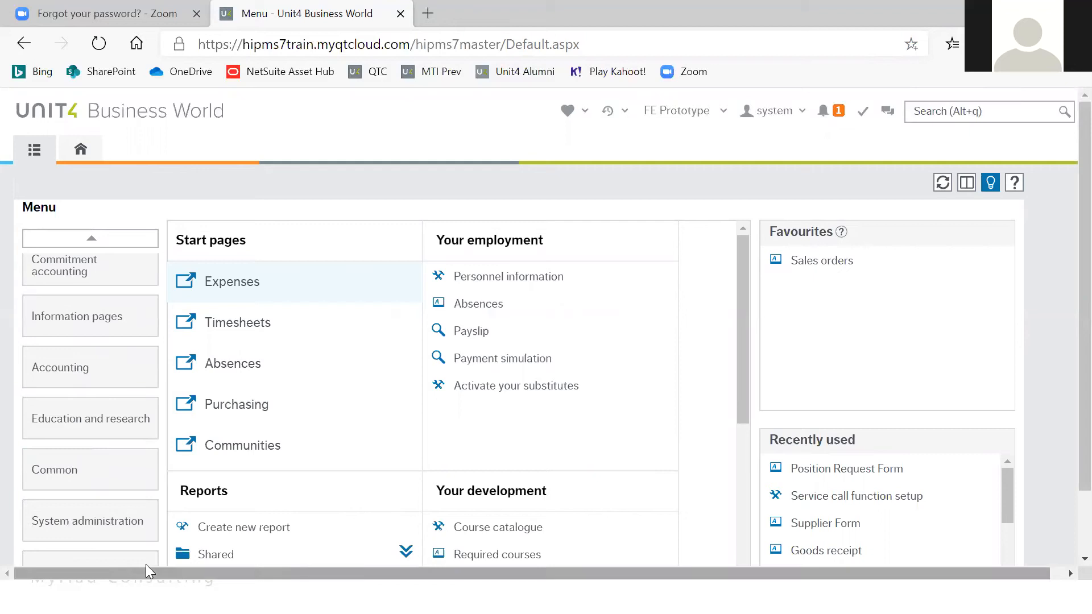
click(105, 529)
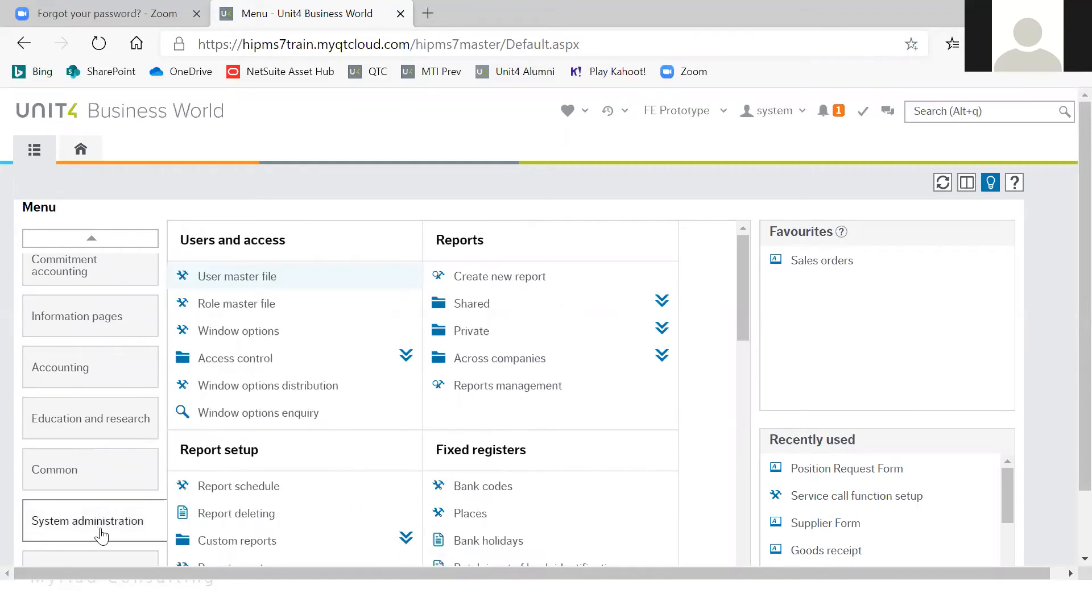
click(238, 359)
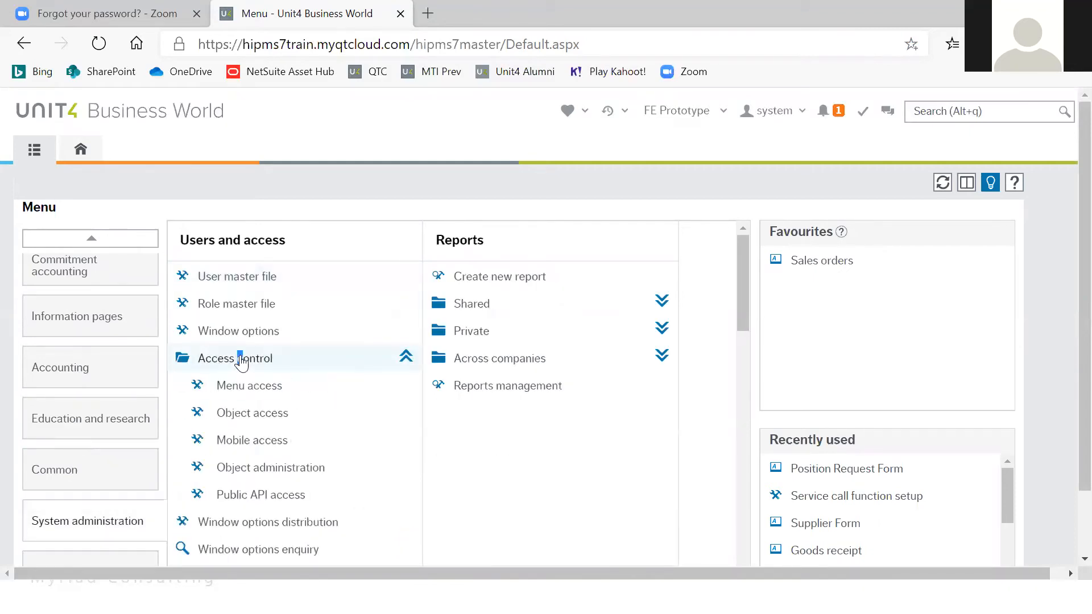
click(253, 419)
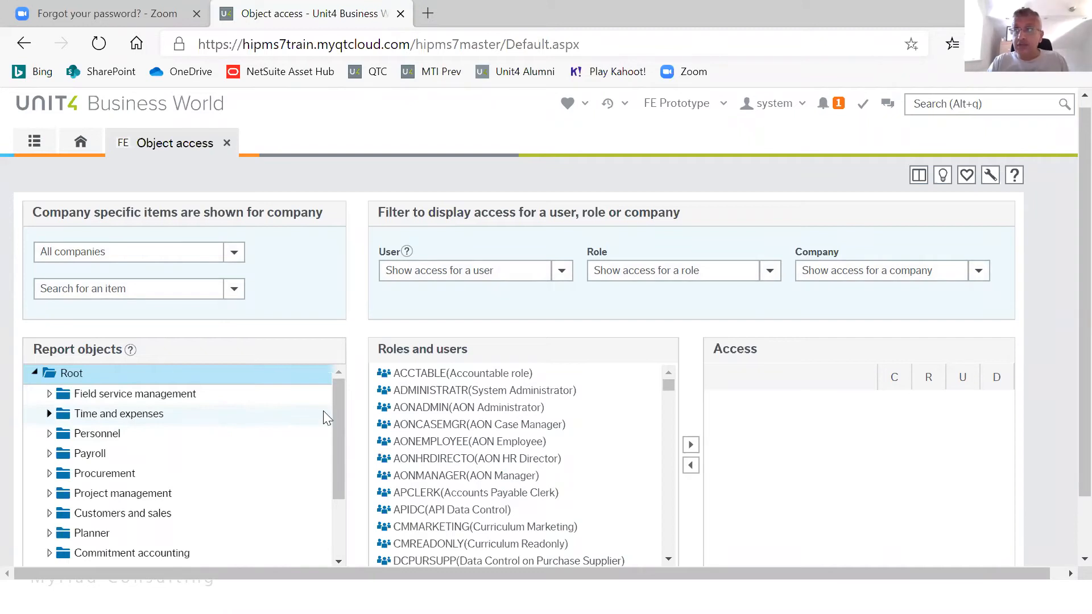
Examine the report objects under Customers and sales, collapse that folder and close Object access.
drag(337, 416, 333, 482)
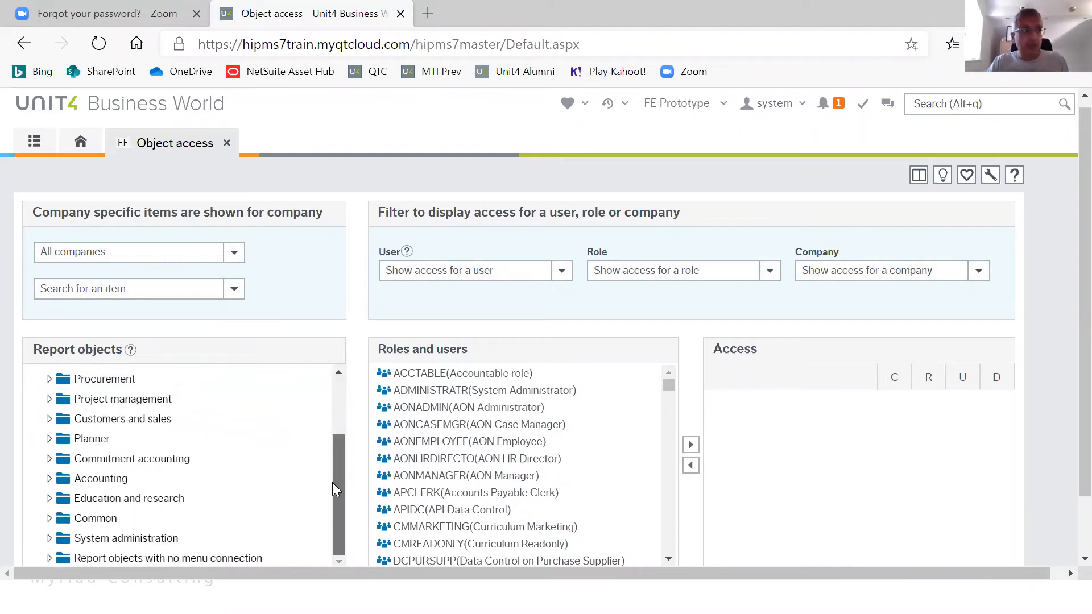
click(124, 422)
click(49, 418)
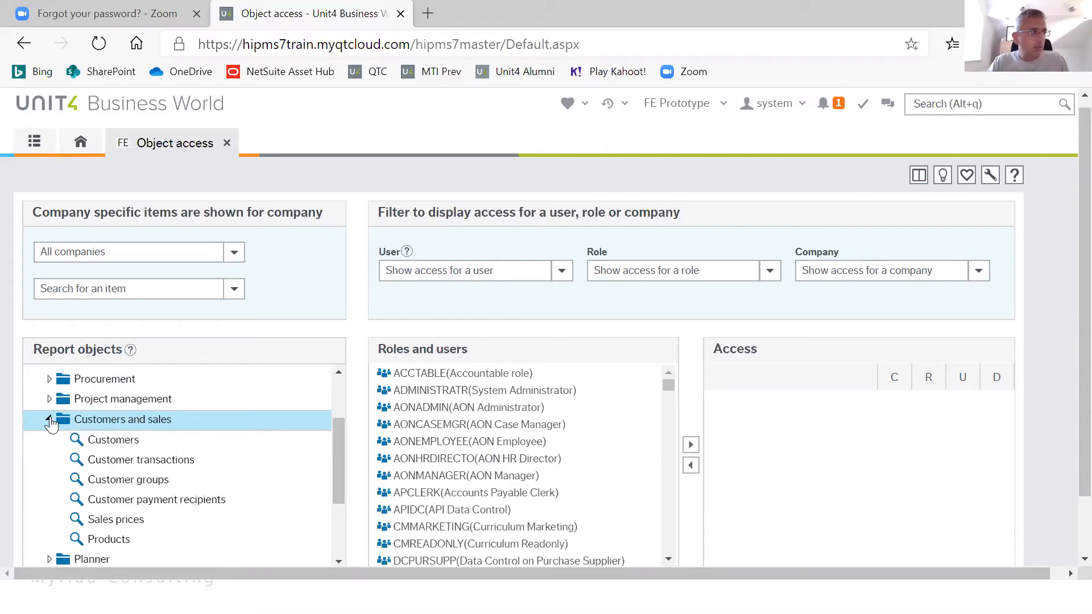
click(49, 420)
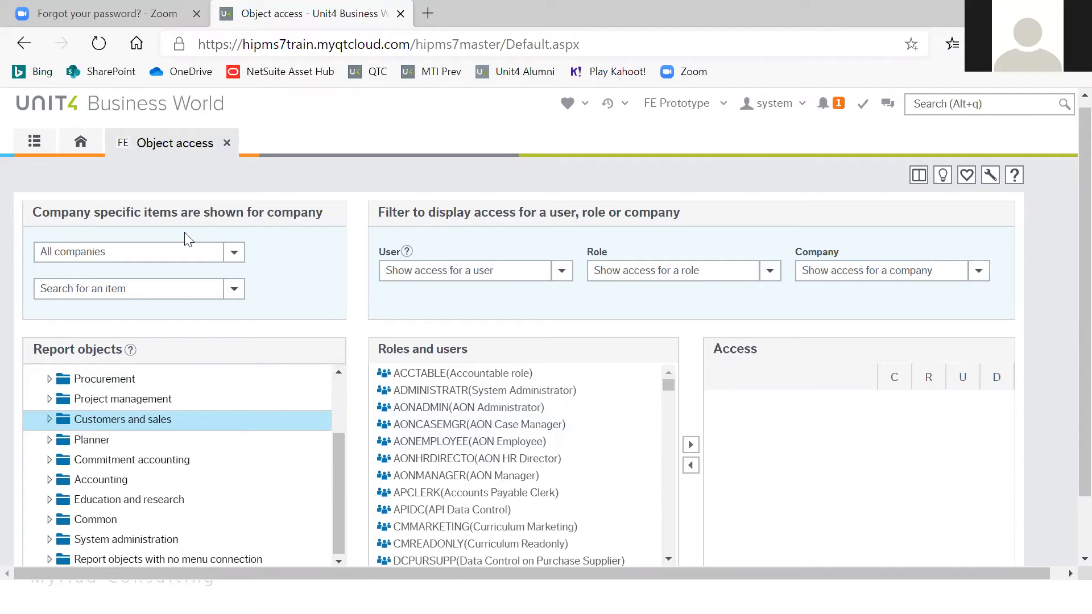
click(226, 143)
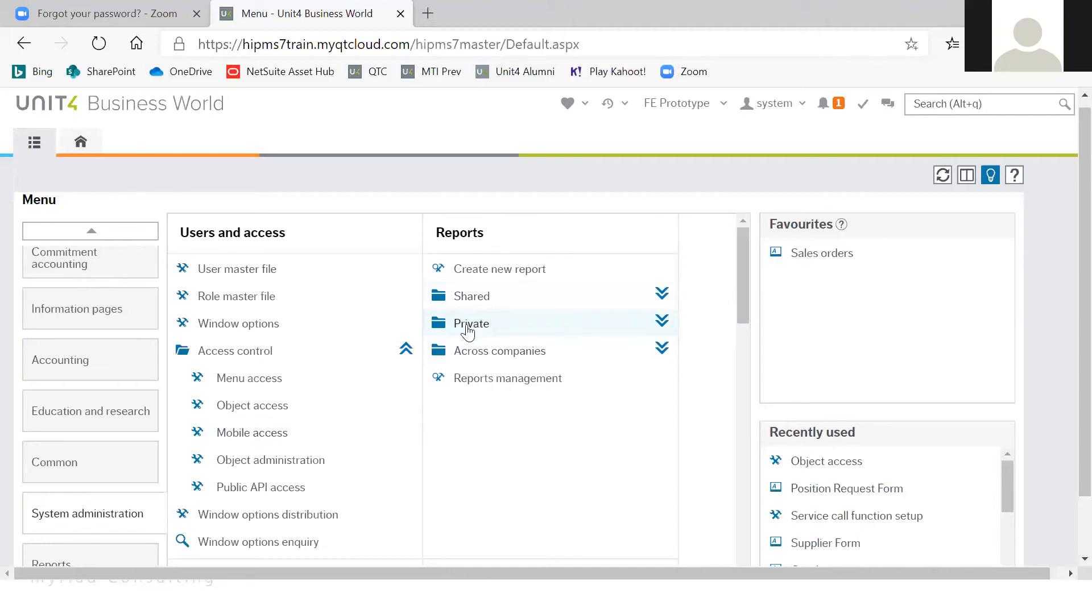
Expand the Private reports folder in System administration, and start creating a new report from the Common module.
click(662, 321)
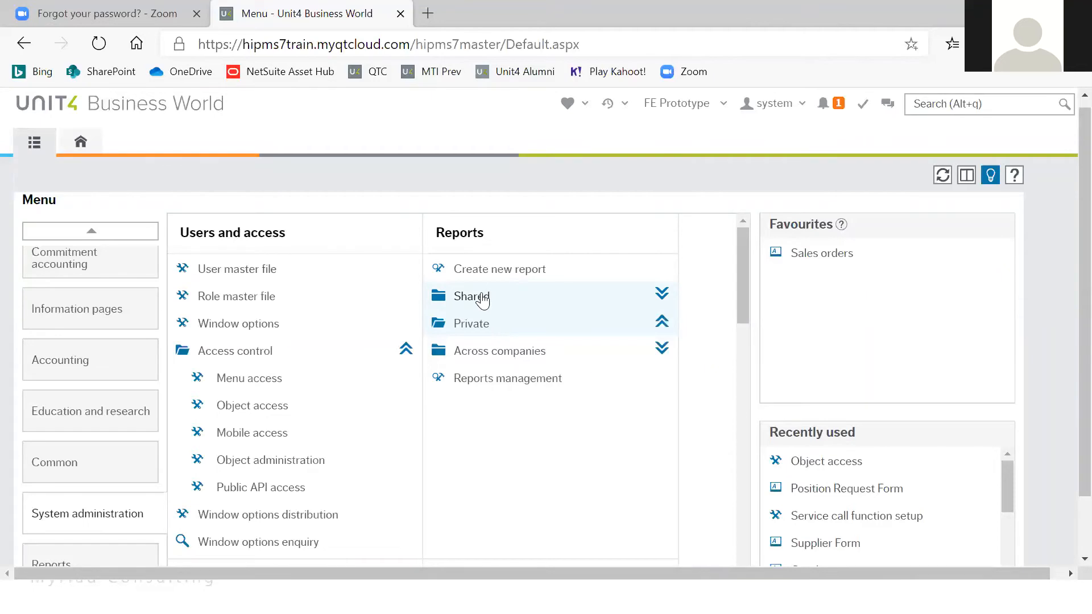
scroll(578, 377, up, 5)
scroll(583, 373, up, 1)
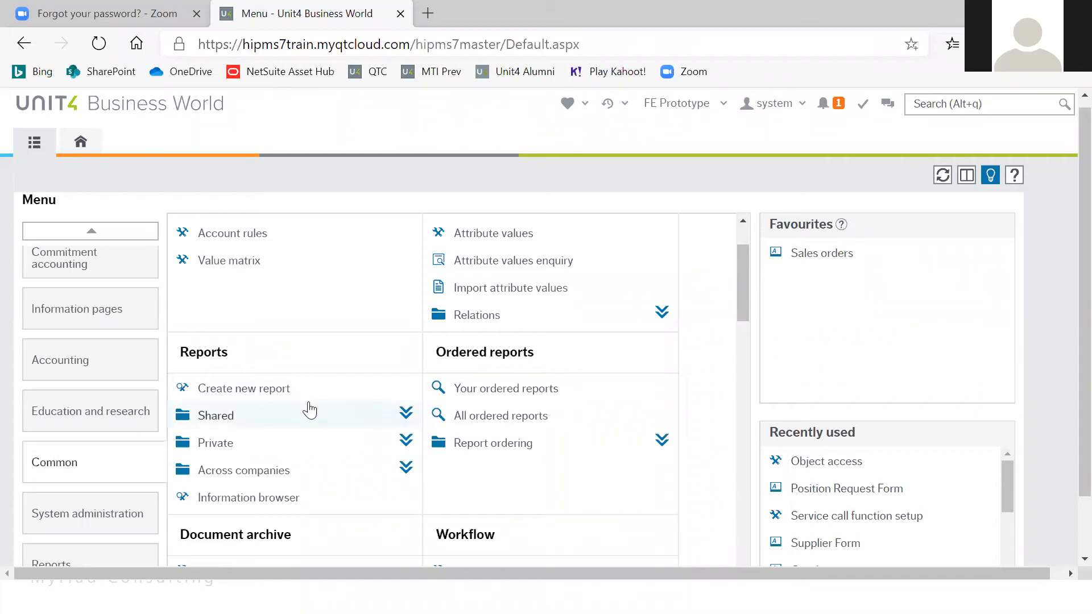
click(273, 392)
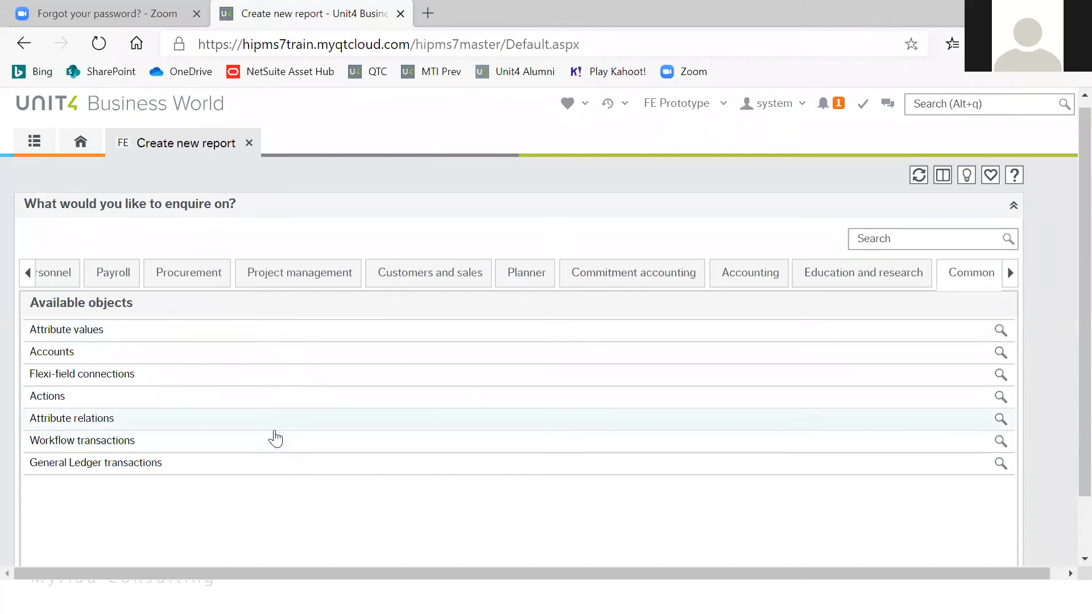
Look through the available enquiry objects for Customers and sales, Project management and Planner, and close the new report.
click(29, 274)
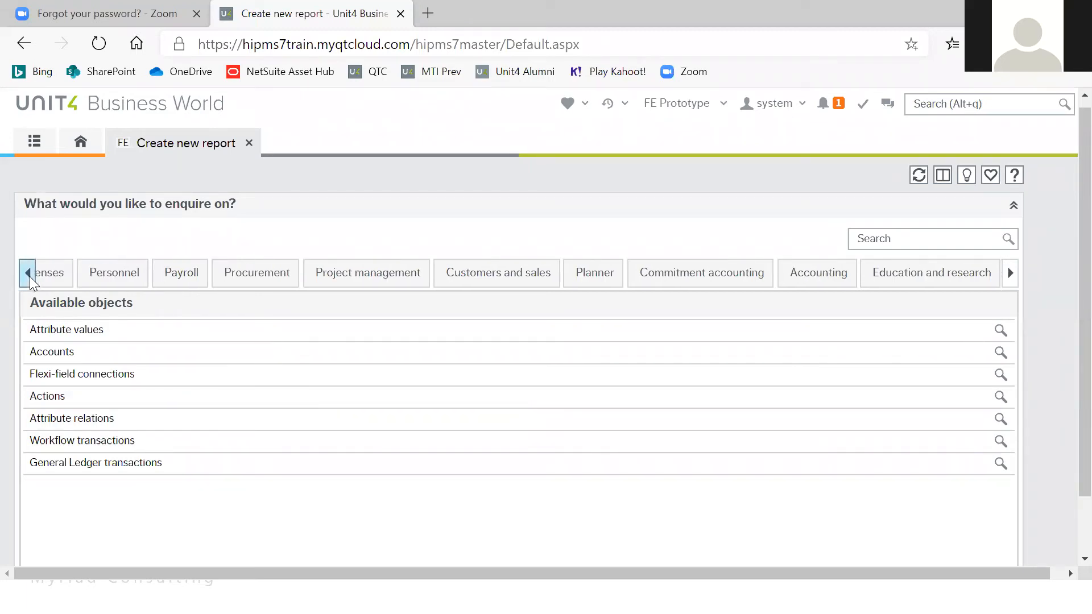
click(499, 272)
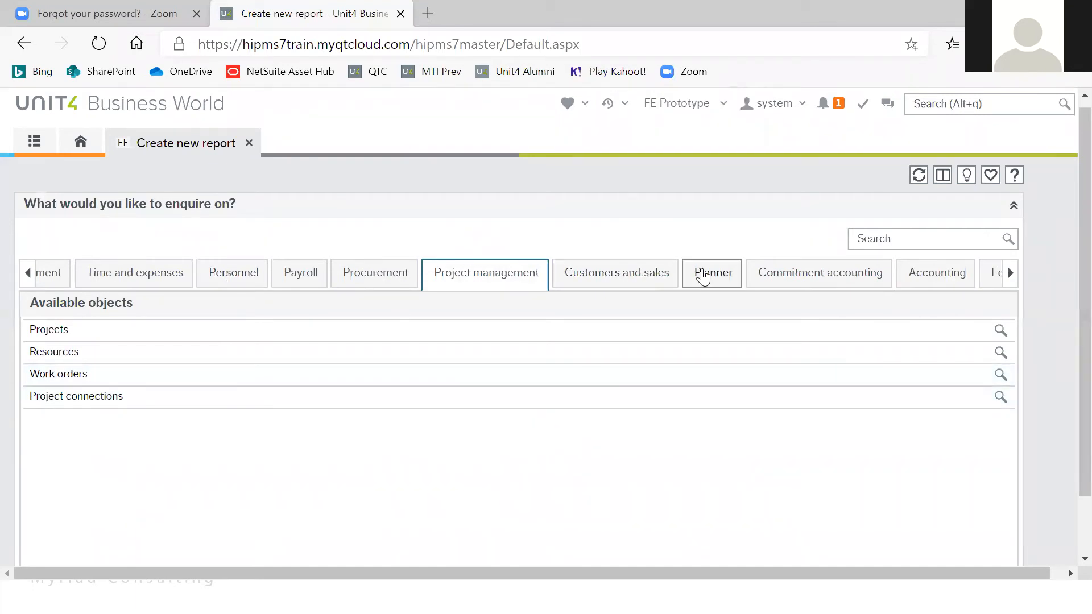
click(711, 274)
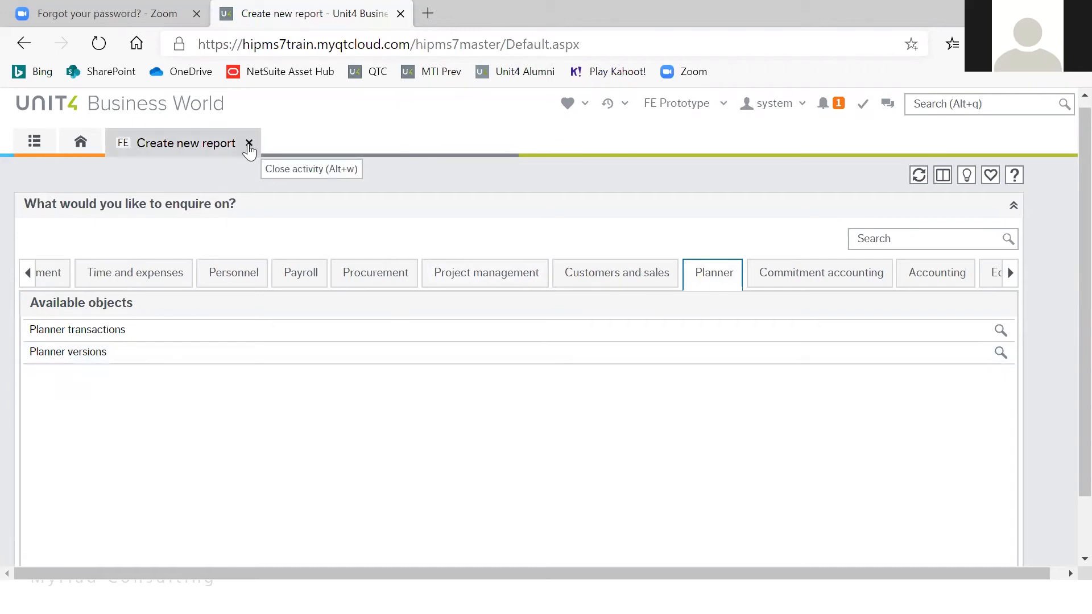
click(249, 143)
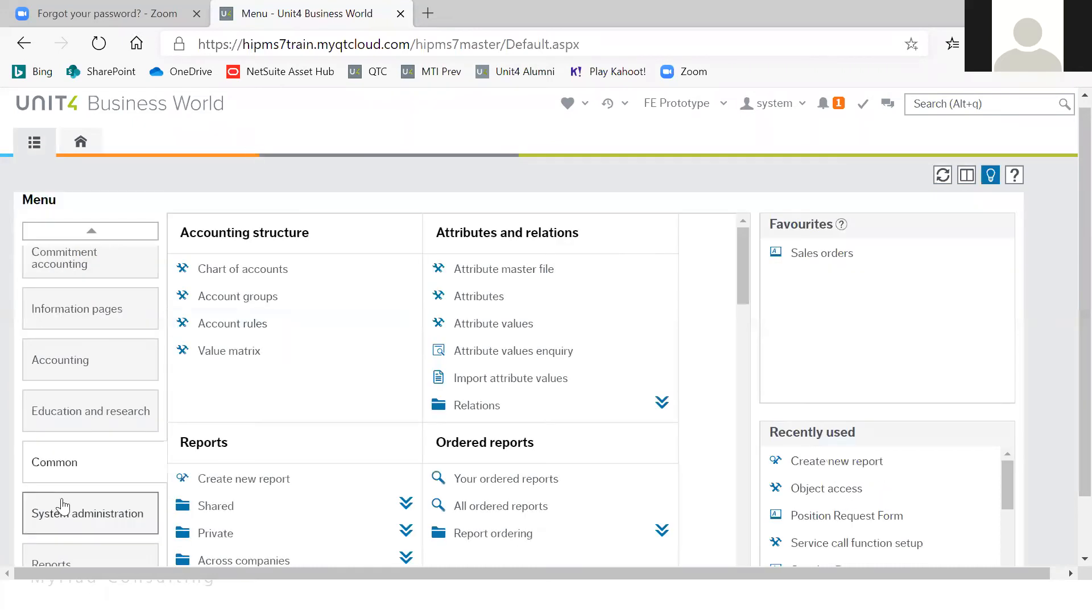
Start a new report from the Accounting module, look through its available objects, and close the report.
click(91, 382)
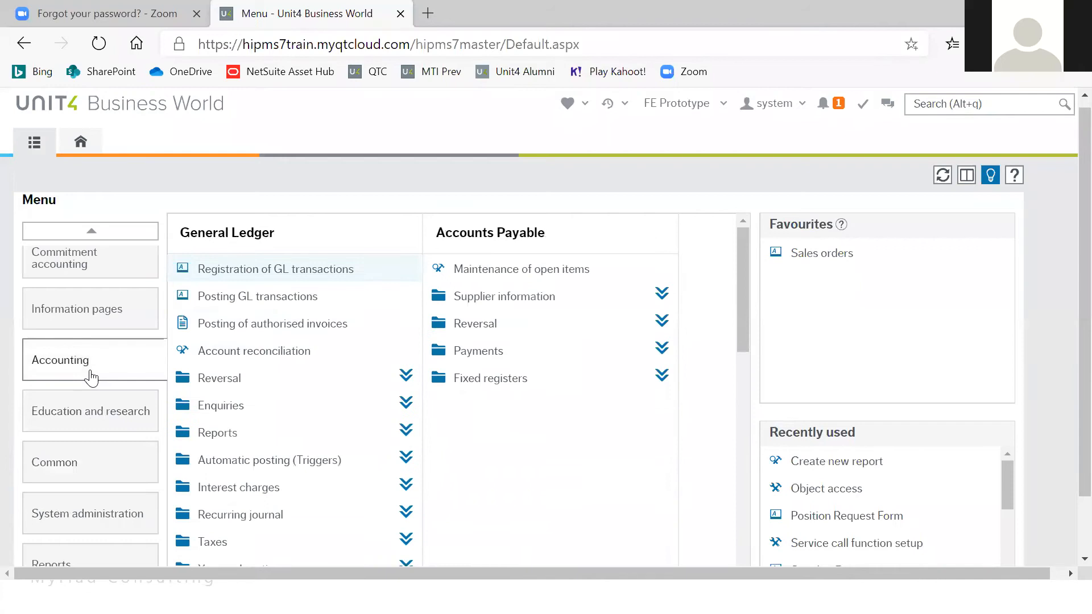
scroll(538, 393, down, 4)
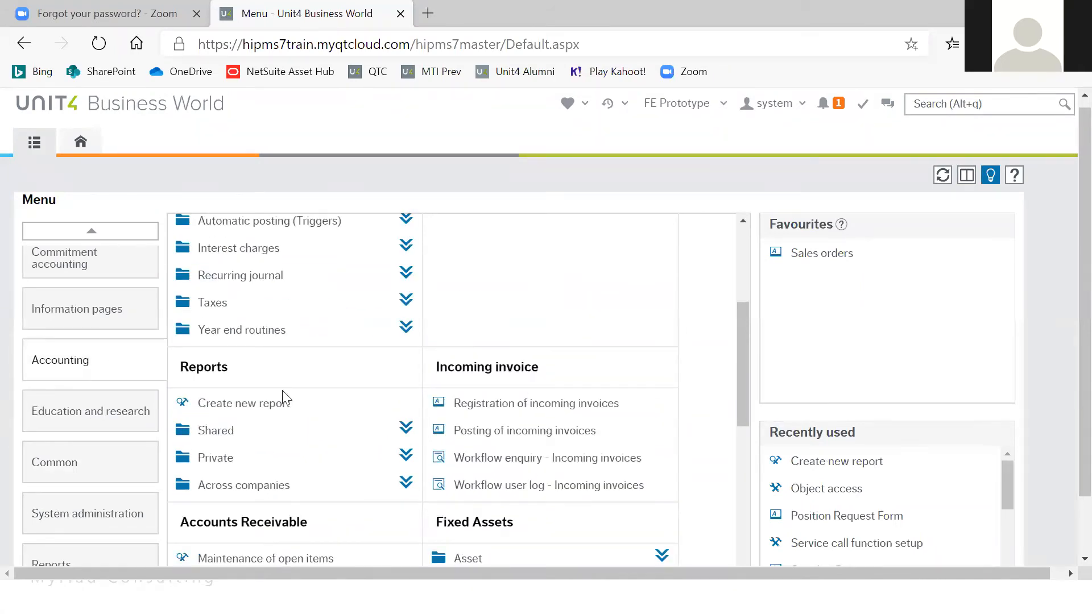
click(272, 404)
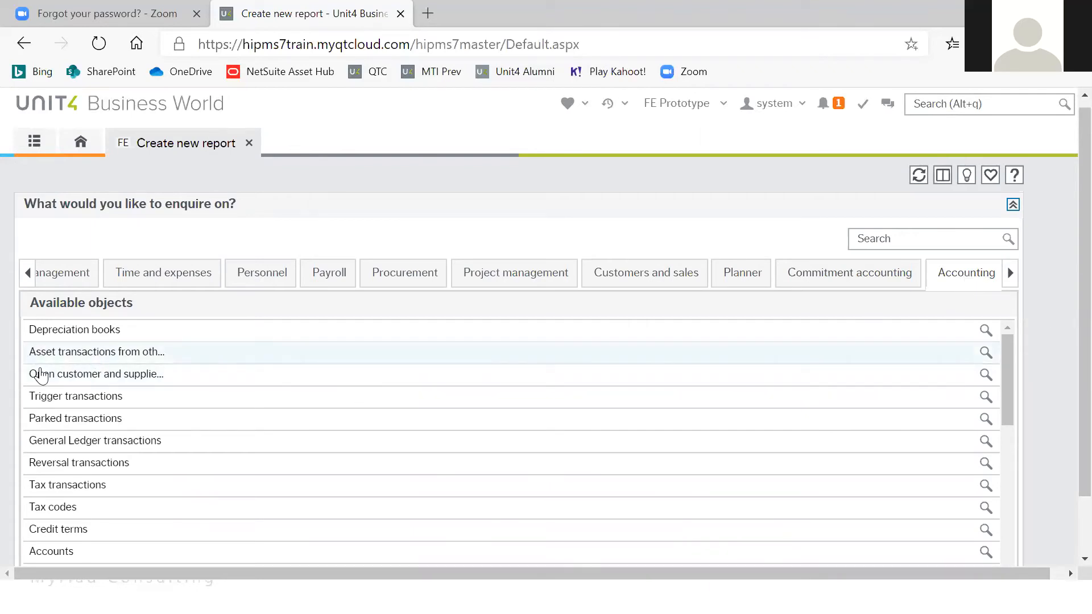
scroll(32, 375, down, 2)
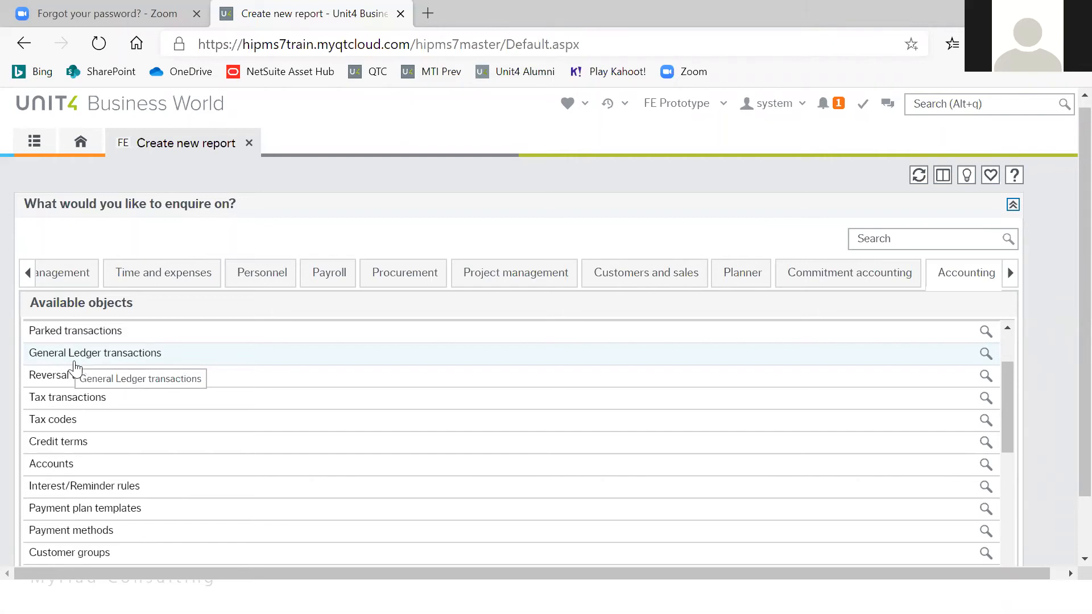
click(249, 143)
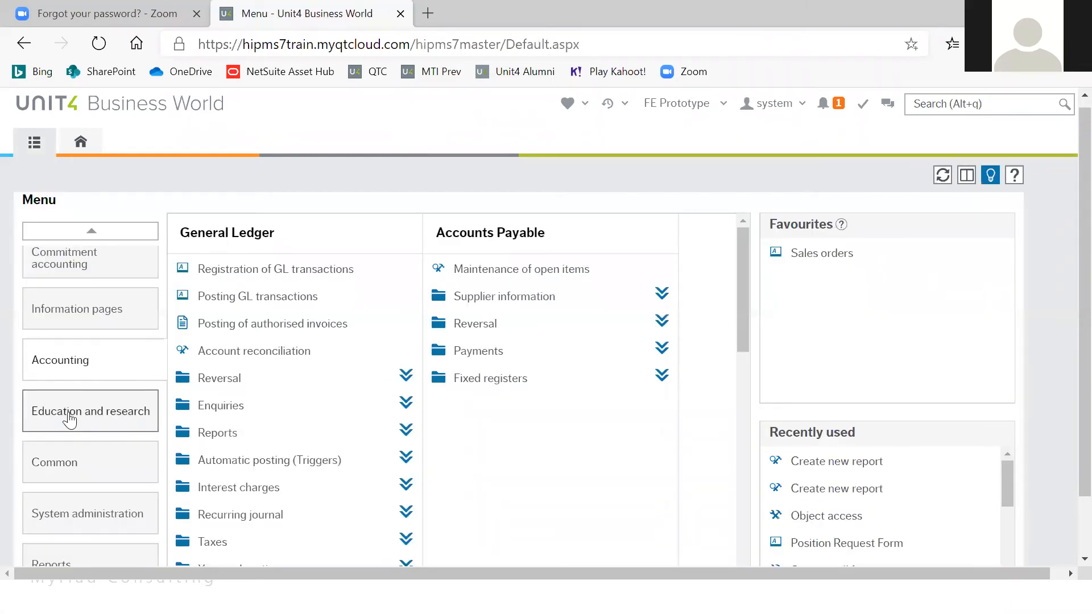
Start a new report from the Planner module, check its available objects, and close the report.
scroll(80, 427, up, 2)
click(63, 317)
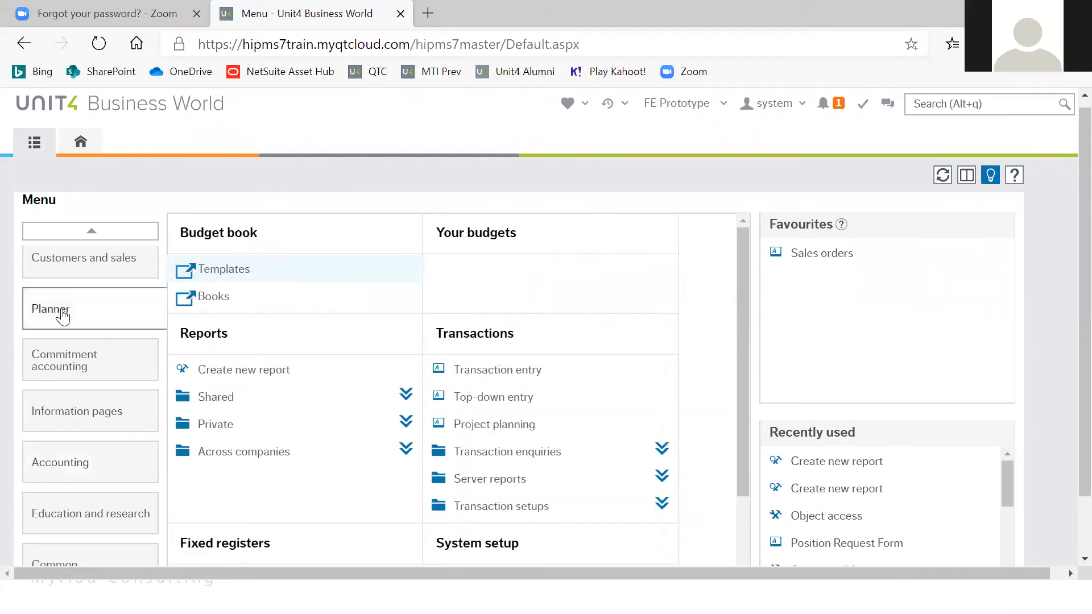
click(264, 372)
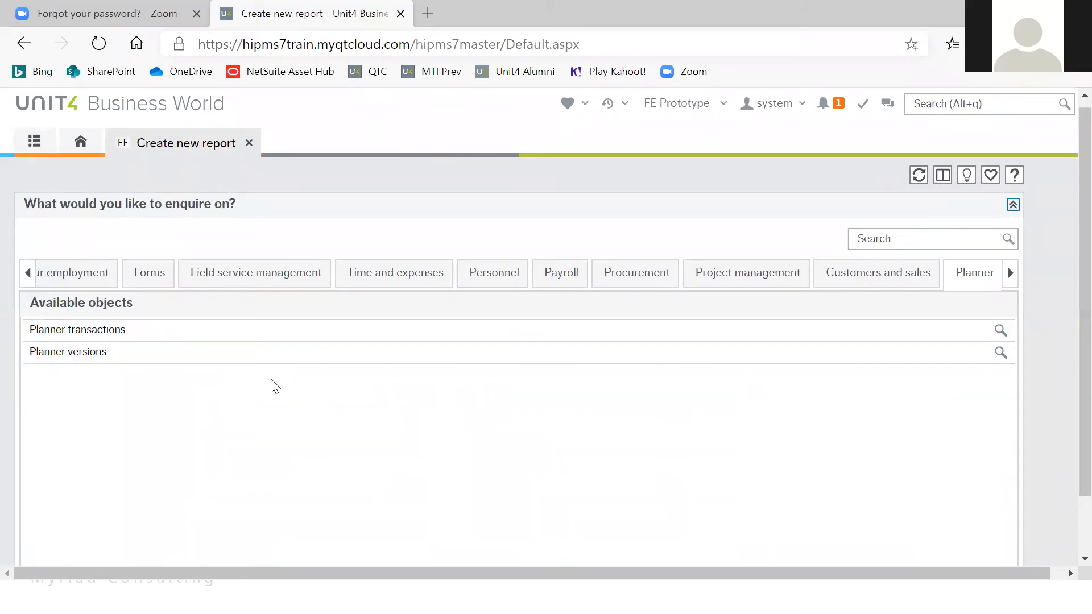
click(249, 143)
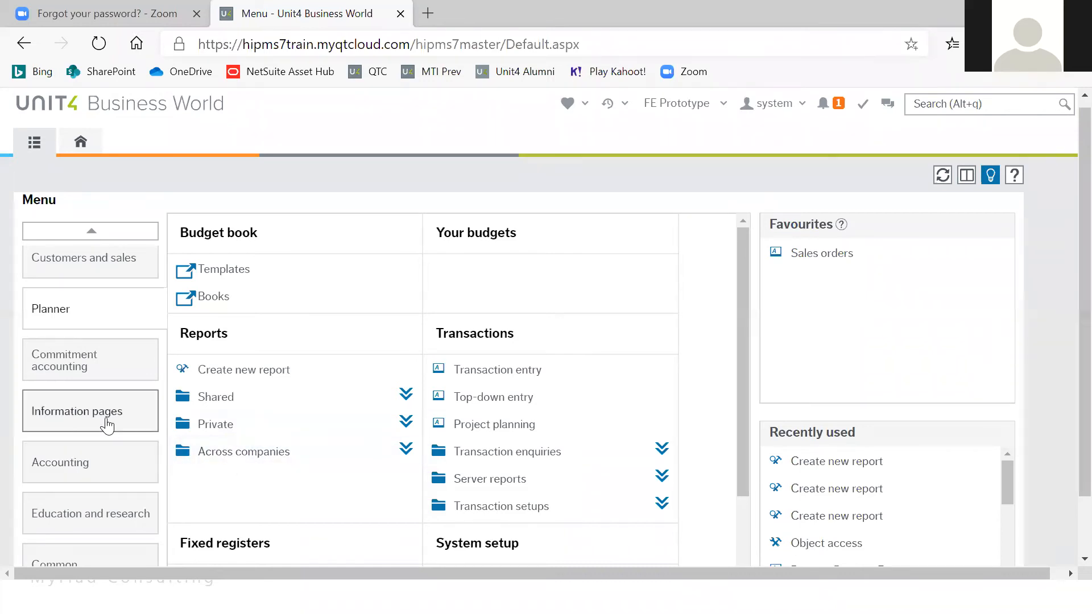
Open the Personnel module and go to its Reports group.
scroll(80, 398, up, 1)
scroll(81, 390, up, 1)
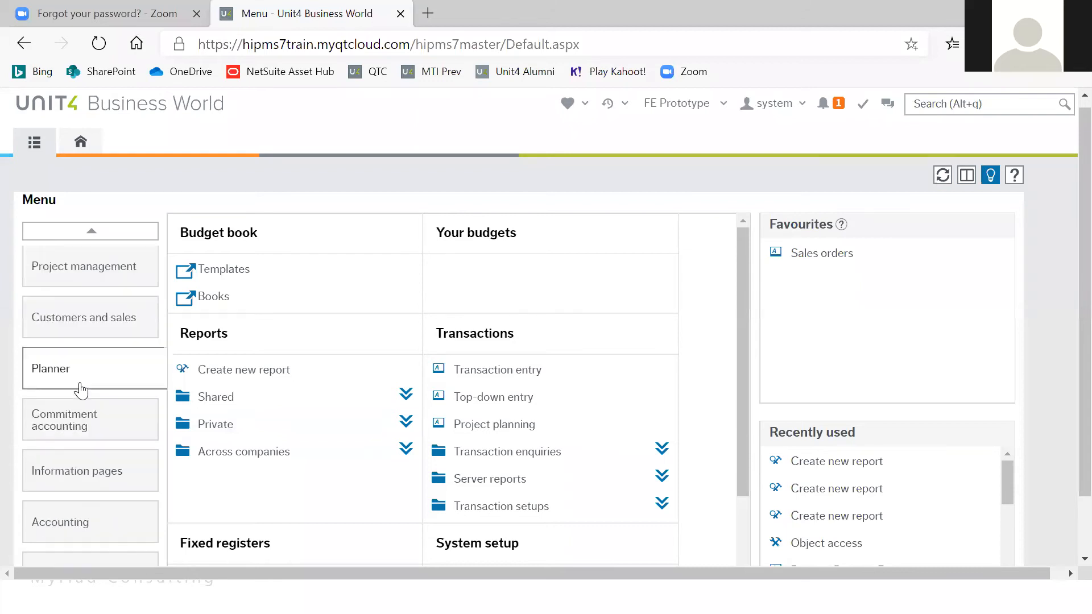
scroll(81, 389, down, 1)
scroll(82, 389, up, 2)
scroll(81, 390, up, 2)
scroll(82, 389, up, 1)
click(61, 334)
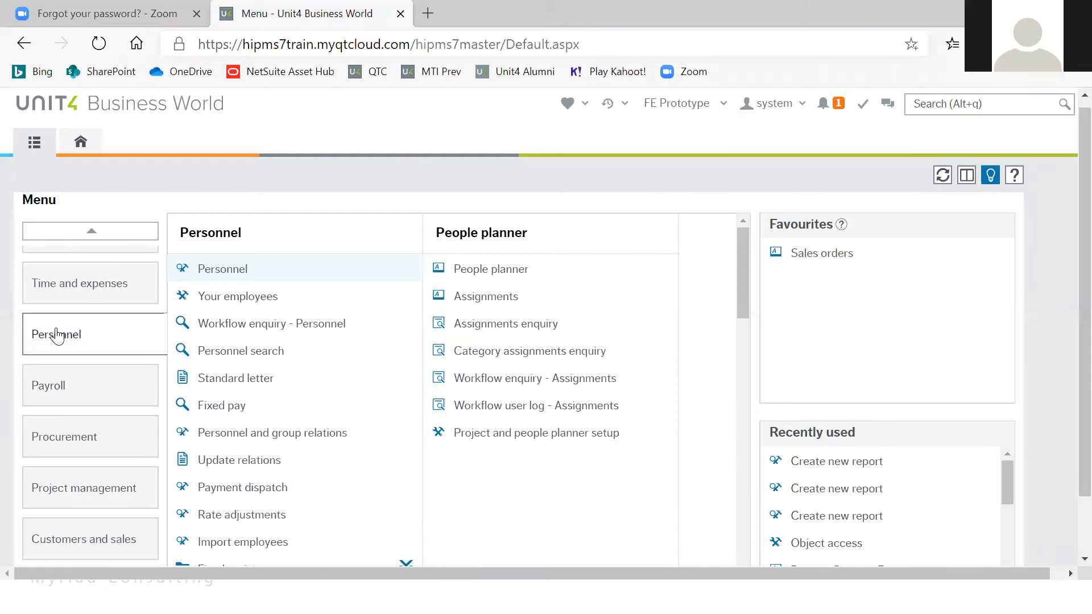
scroll(377, 390, down, 4)
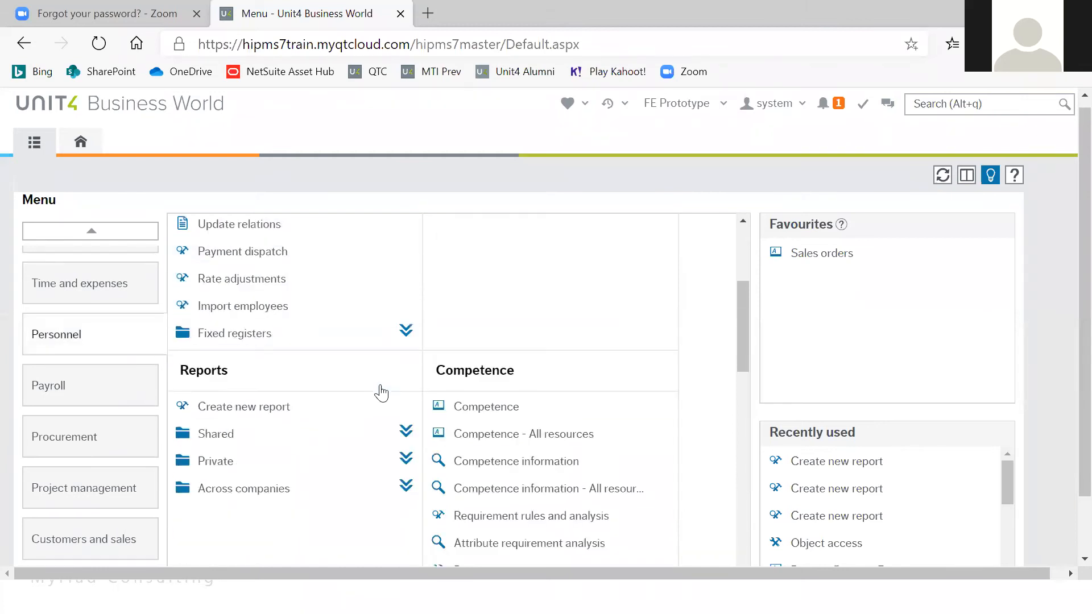
Run the shared Quick HR Enquiry and expand the Position 100006 group in the result.
click(235, 432)
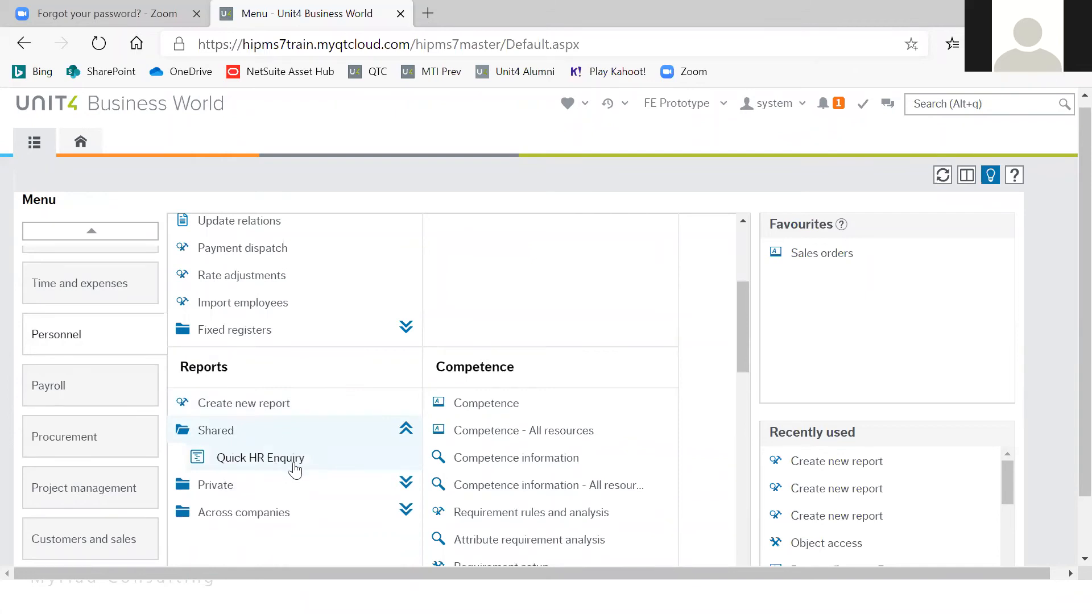
click(273, 464)
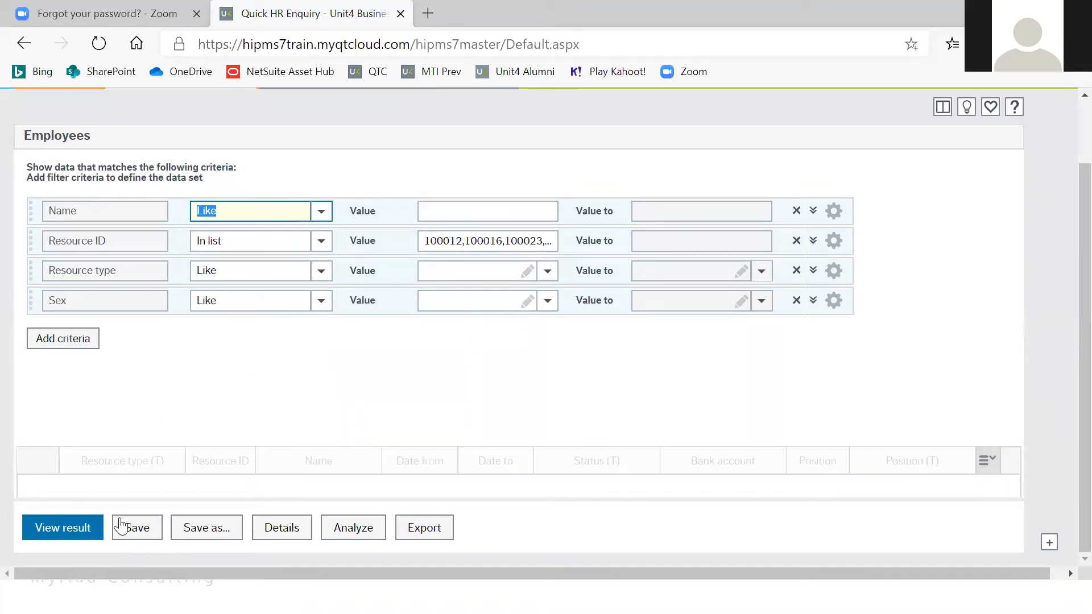
click(83, 524)
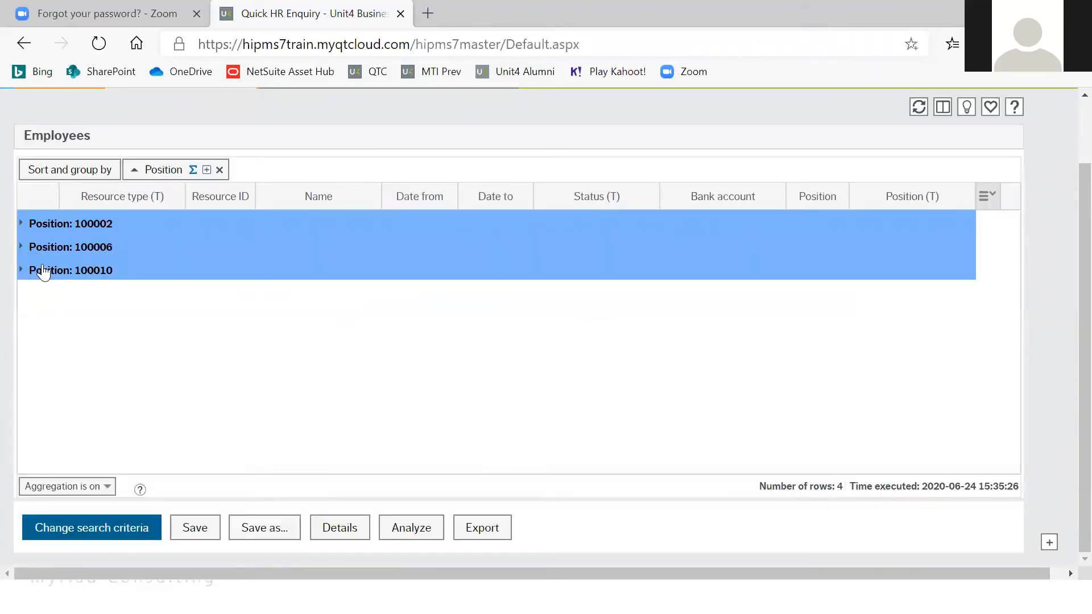
click(21, 248)
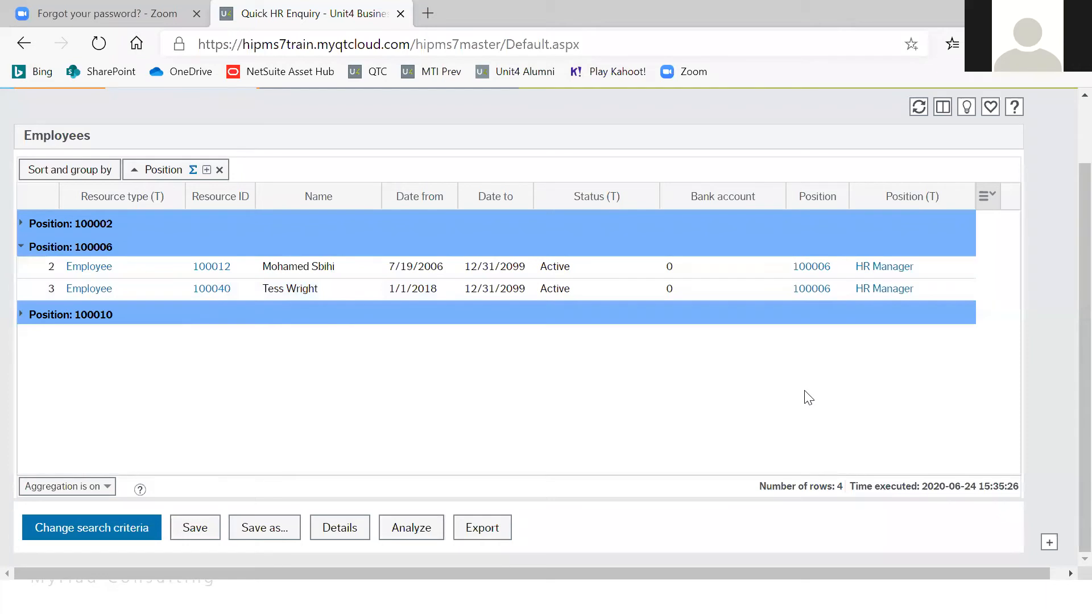
Look through the columns available in the enquiry's table customisation and close it.
click(991, 202)
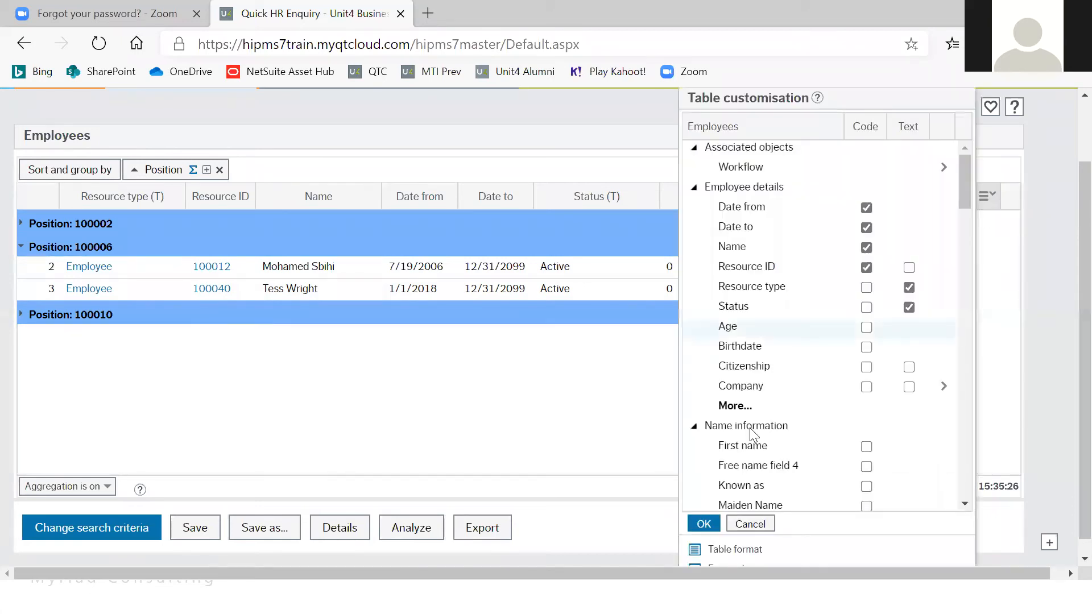
scroll(750, 428, down, 5)
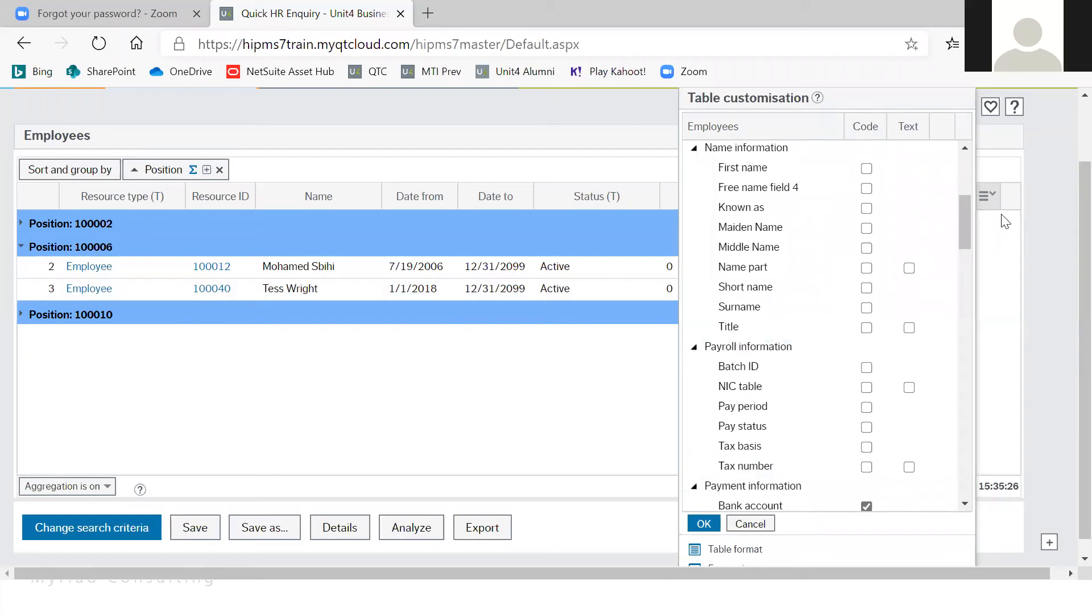
drag(1065, 253, 1065, 340)
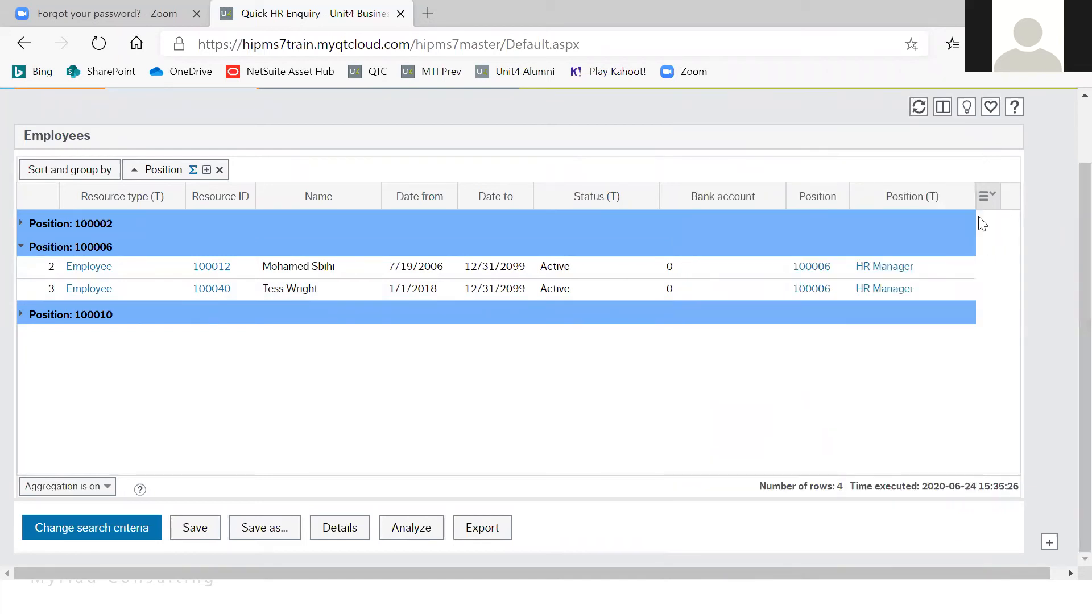
Reopen the employee table's customisation and open its Expressions setup.
click(988, 196)
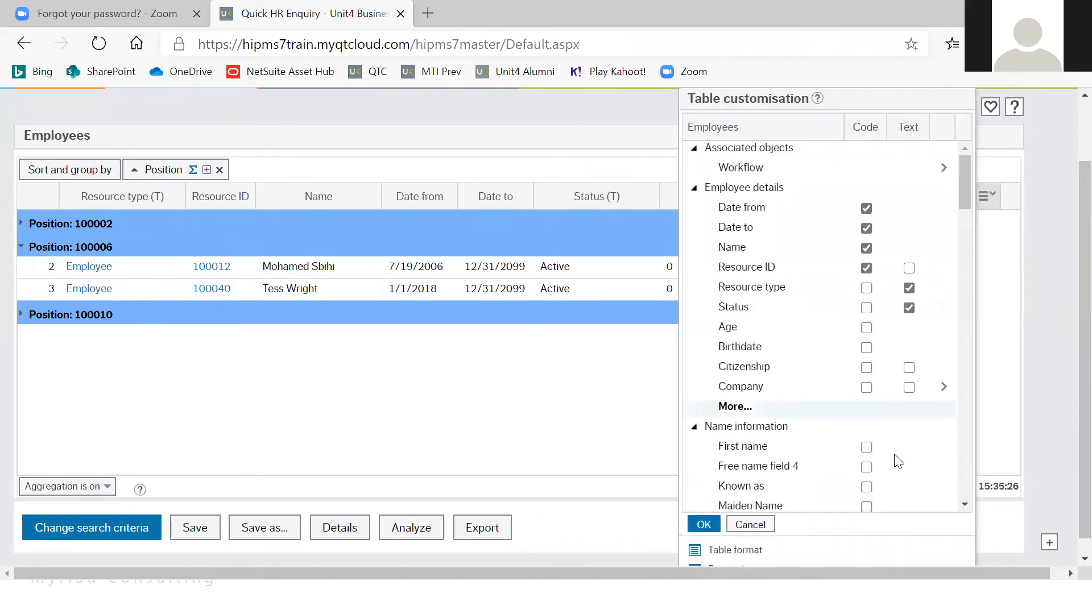
scroll(852, 550, down, 3)
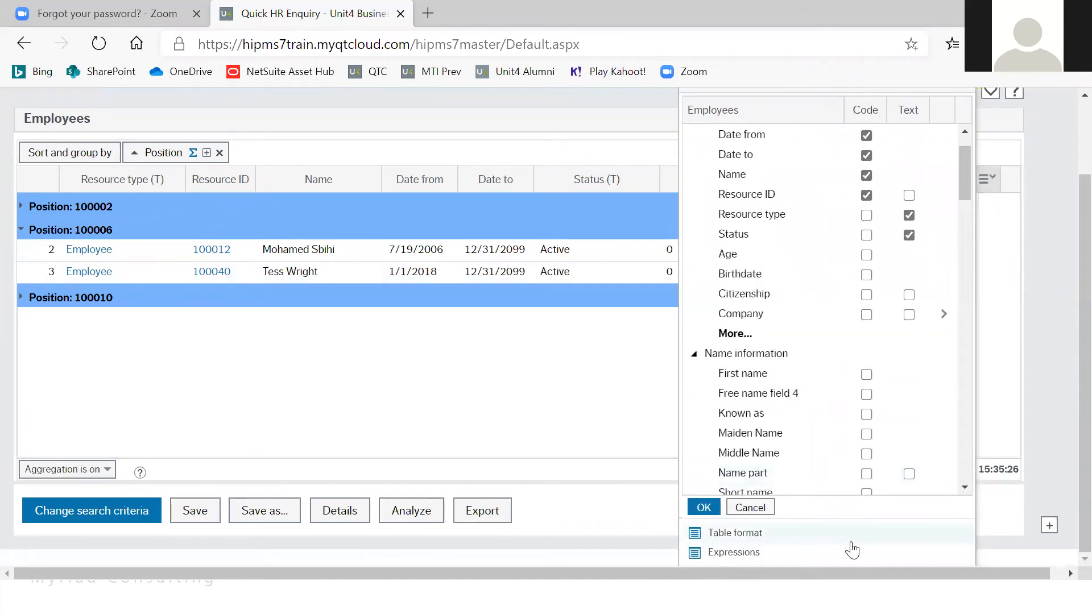
click(724, 555)
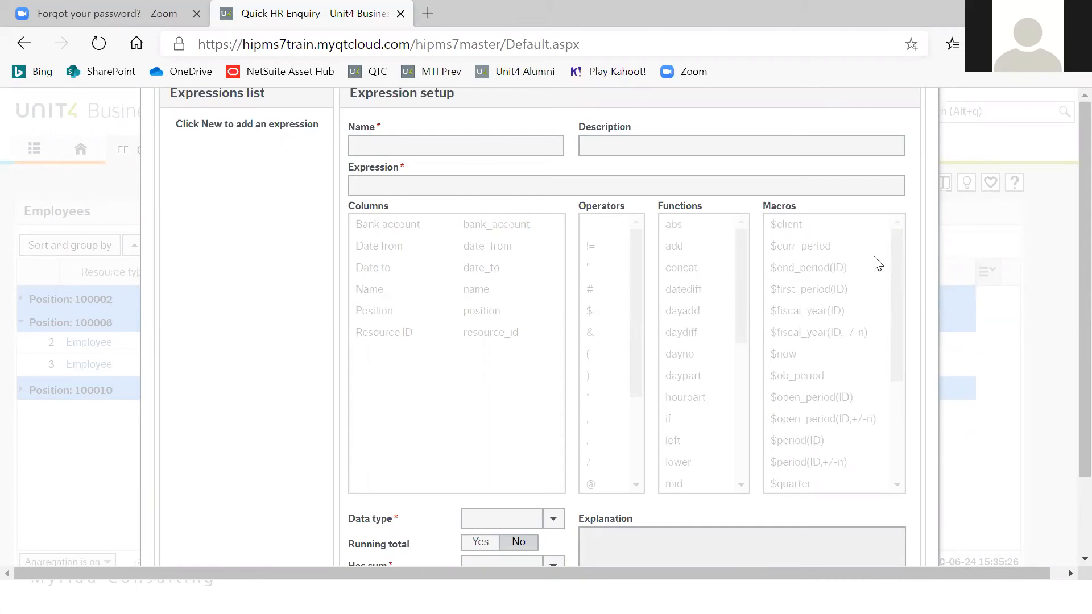
Examine the expression setup, including its columns, operators, functions, macros, data type and sum settings.
key(ctrl+plus)
key(ctrl+plus)
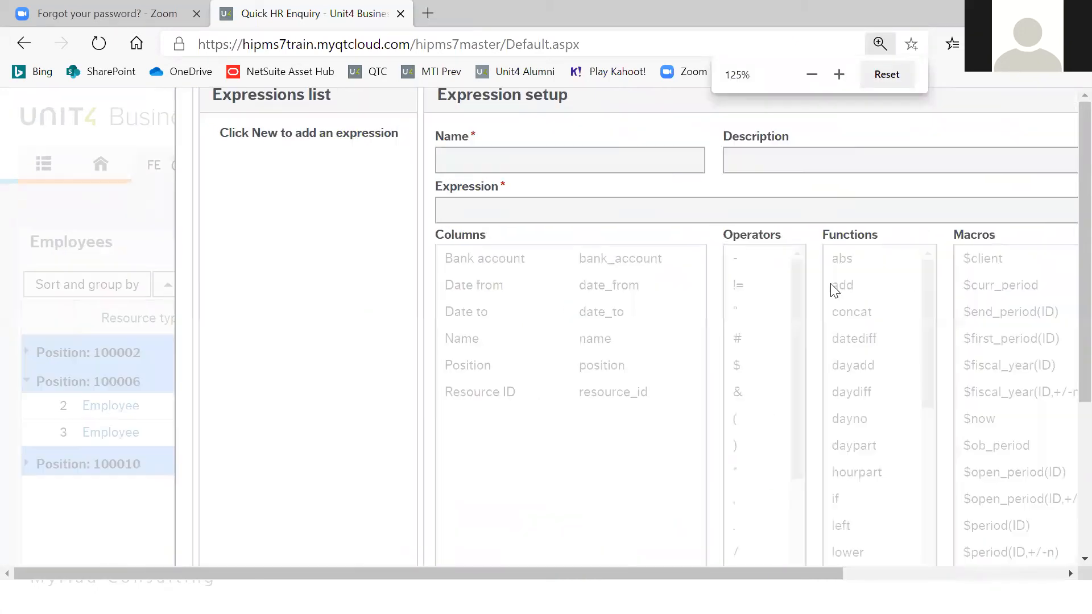
key(ctrl+minus)
key(ctrl+minus)
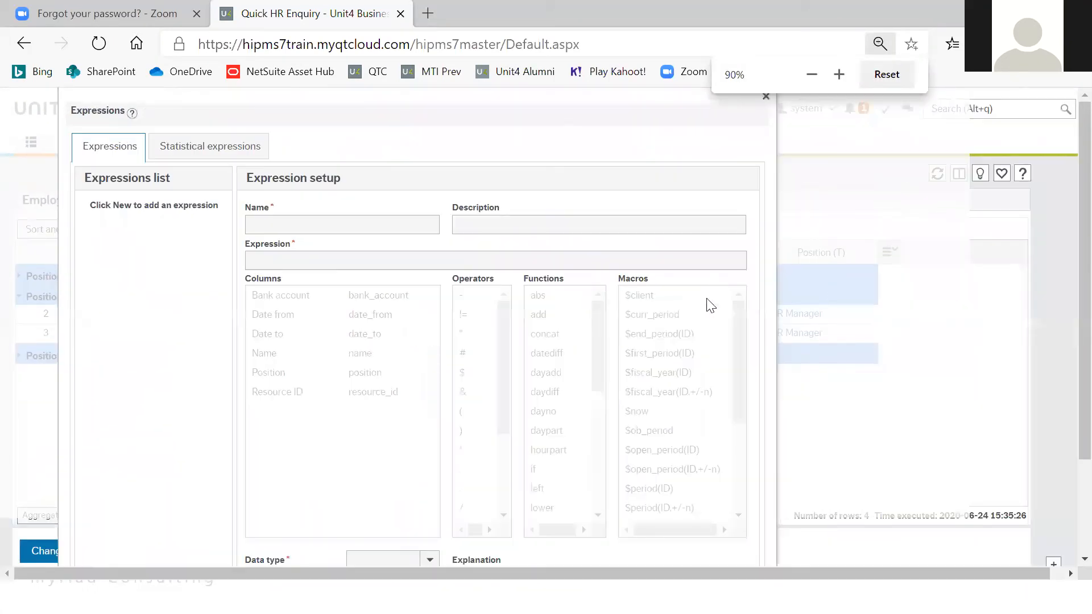
key(ctrl+plus)
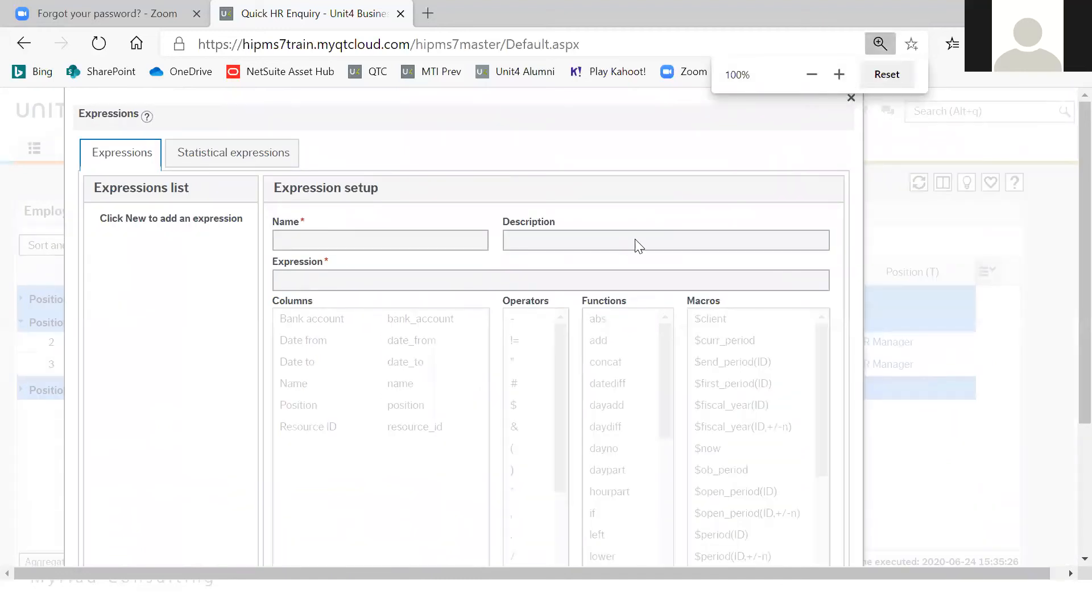
scroll(154, 307, down, 3)
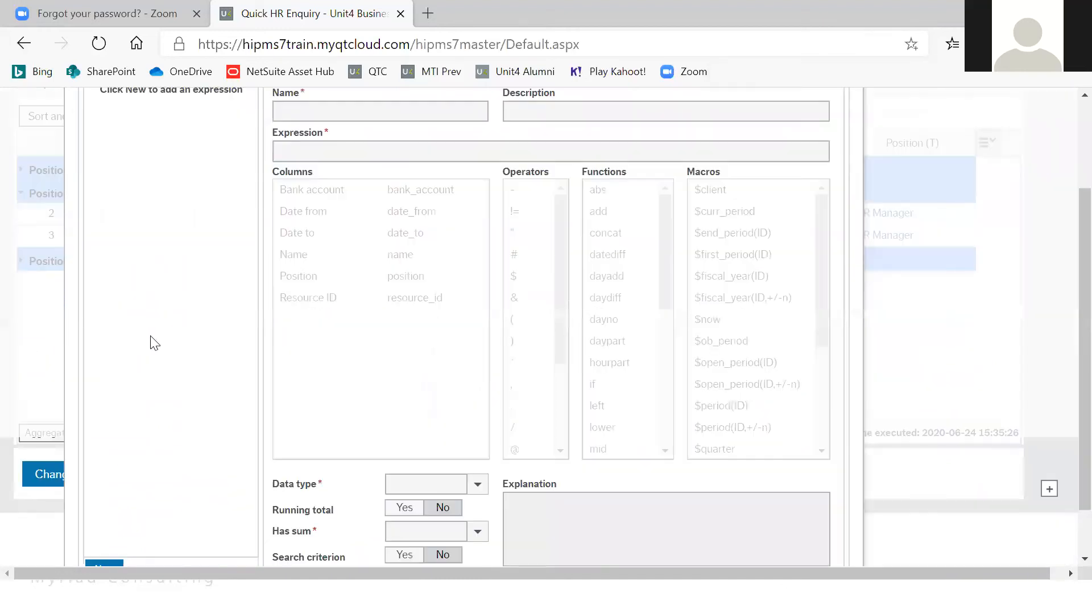
scroll(152, 353, down, 2)
scroll(151, 307, up, 5)
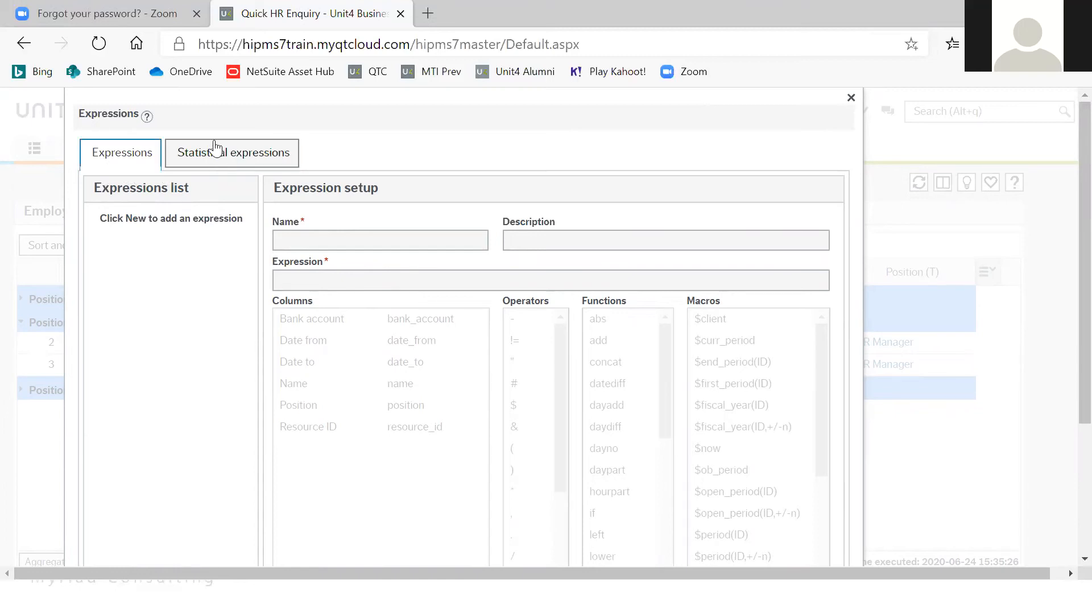
Add a new expression named Count with the description Head Count and the expression value 1.
scroll(215, 296, down, 3)
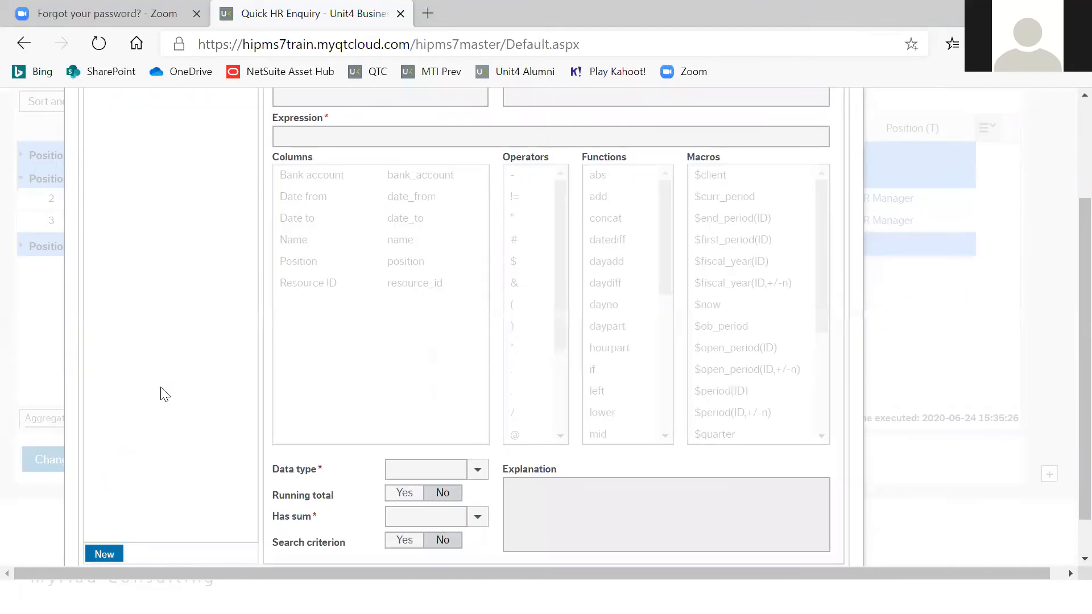
click(108, 554)
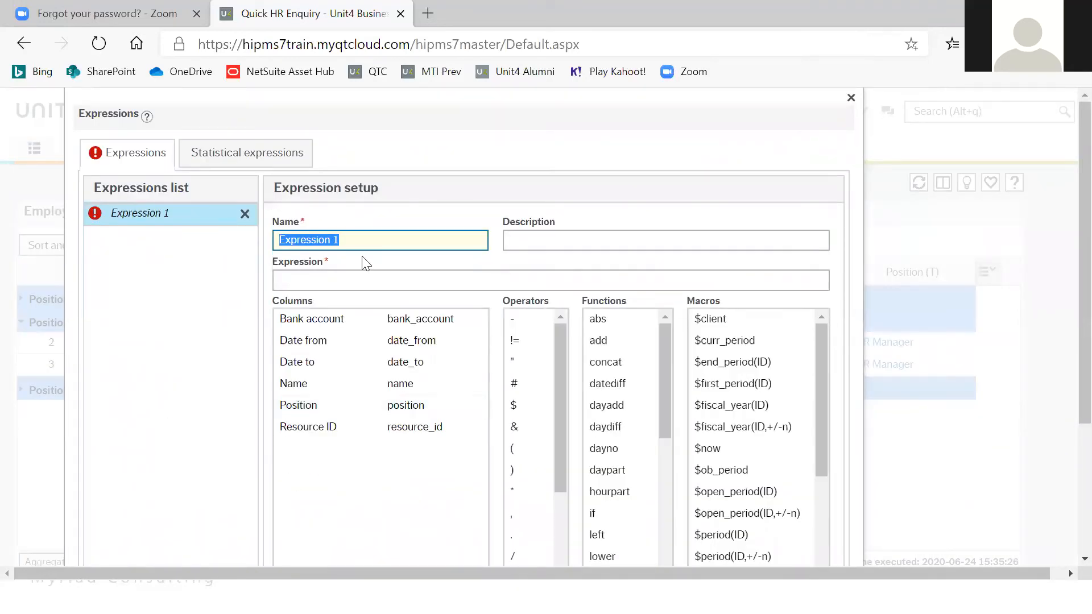
text(Count)
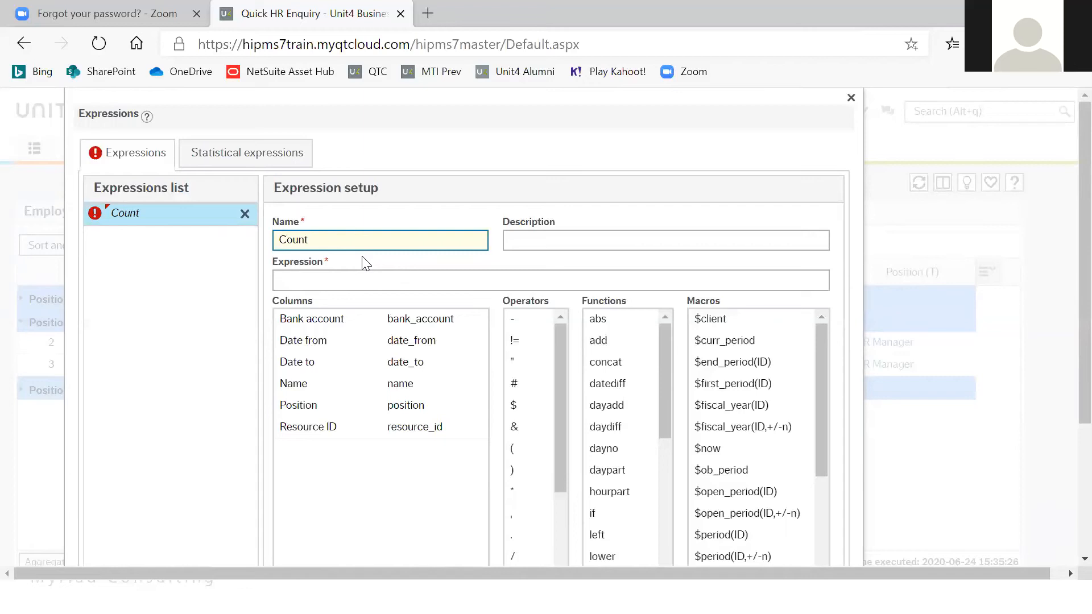
key(Tab)
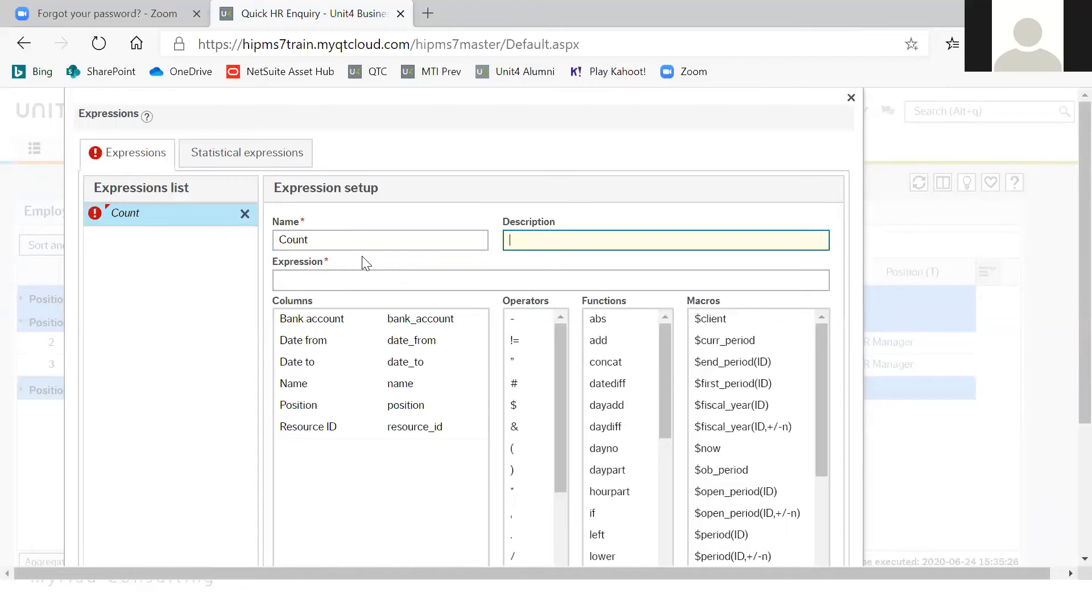
click(399, 282)
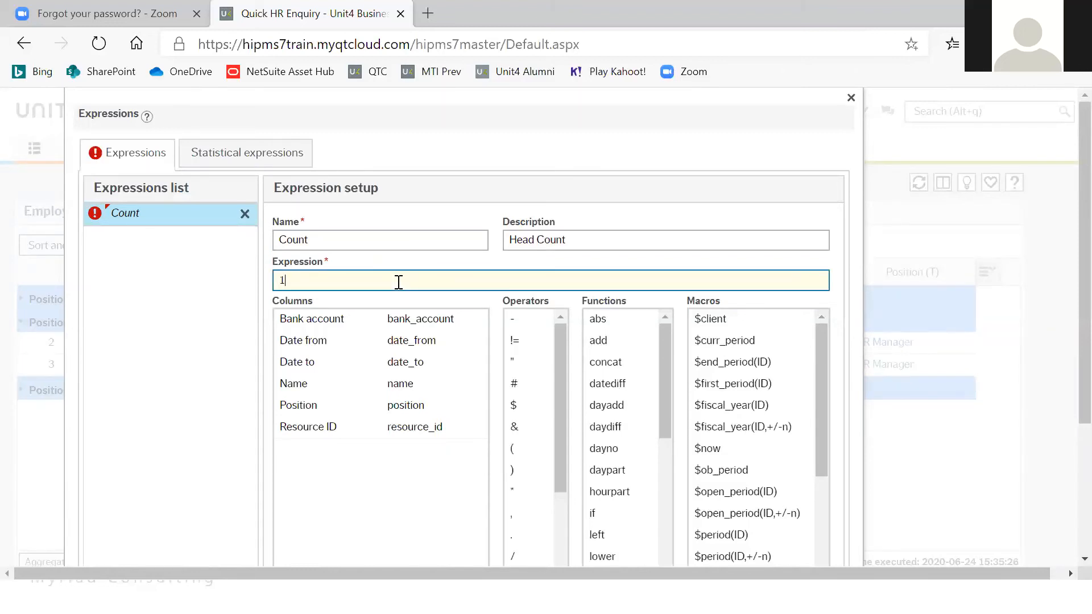
click(449, 321)
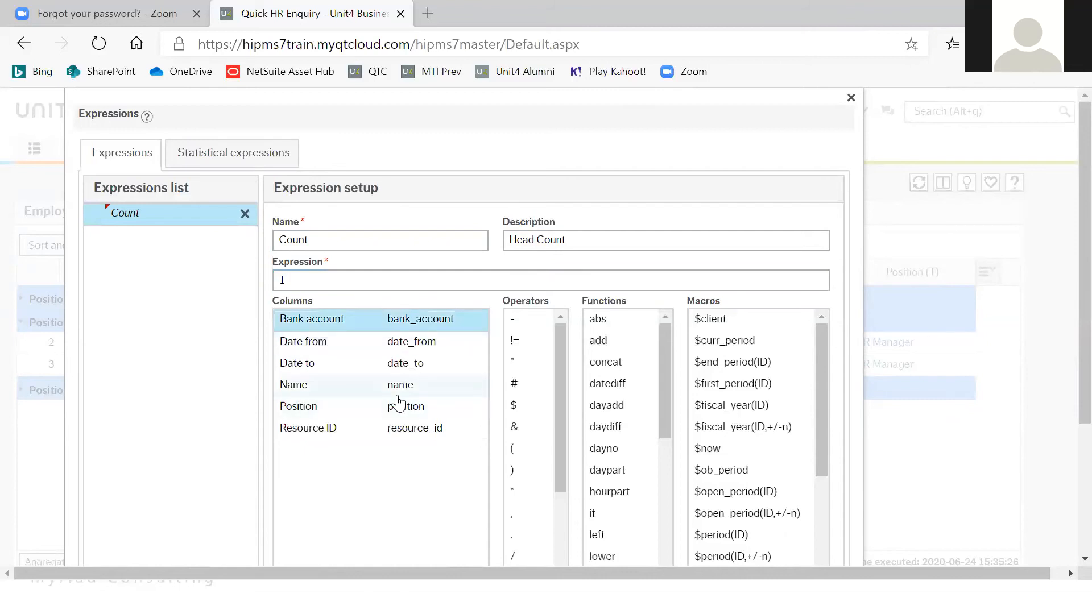
Set the Count expression's Has sum option to Vertical.
scroll(456, 425, down, 3)
scroll(411, 396, down, 1)
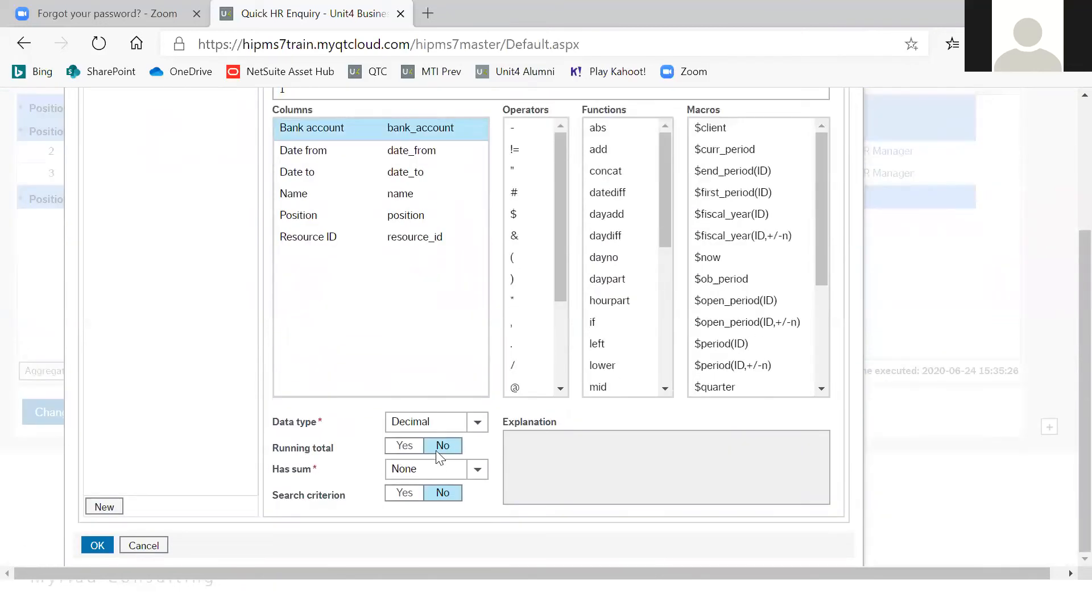
click(478, 471)
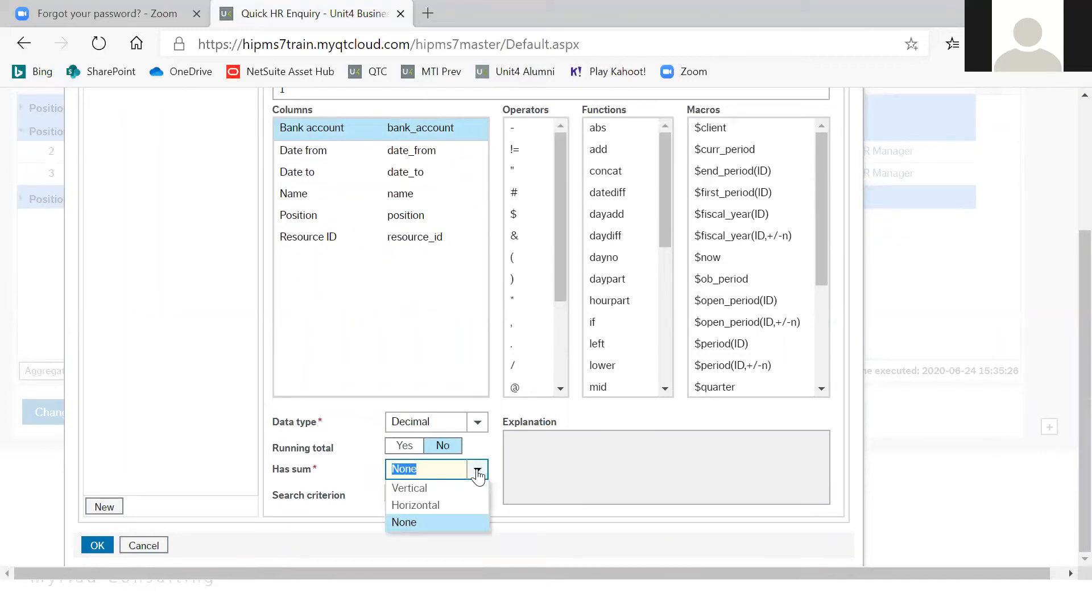
click(419, 491)
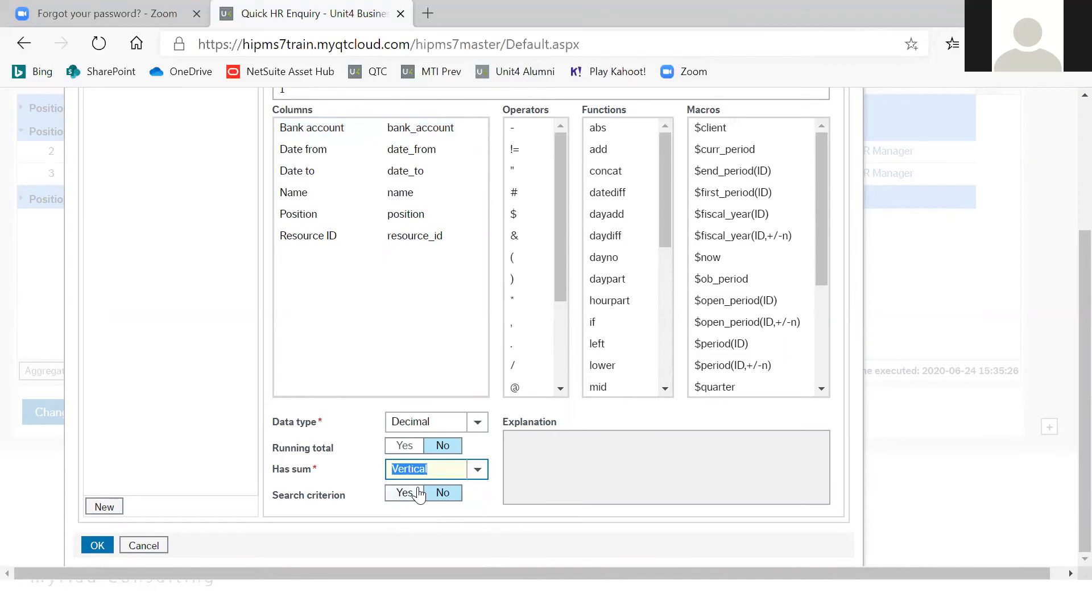
Apply the Count expression to the employee table and check the Count column with the Position 100010 group expanded.
click(96, 545)
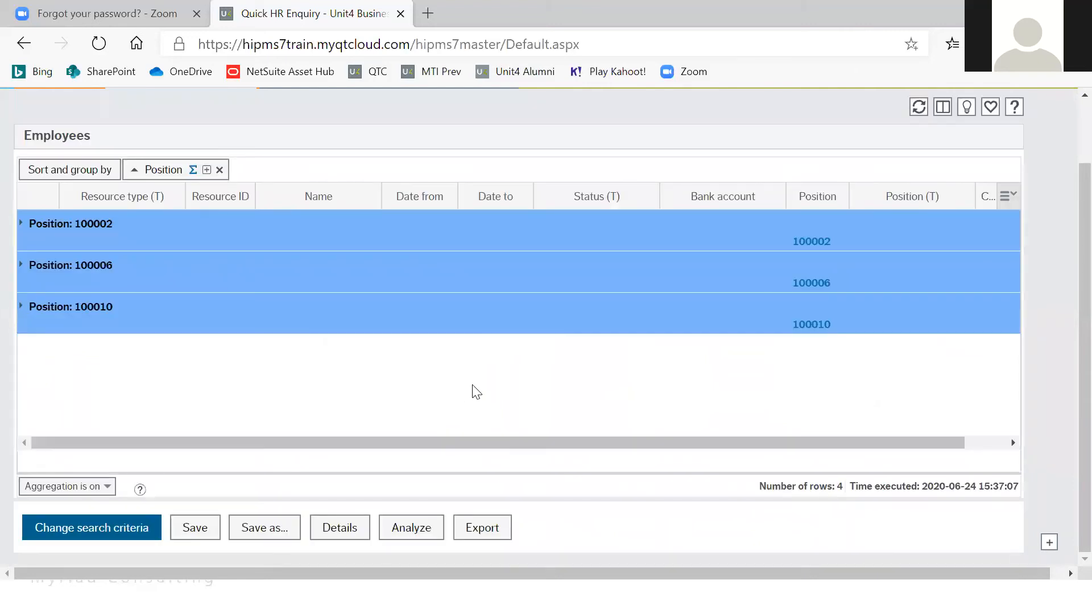
drag(495, 439, 595, 456)
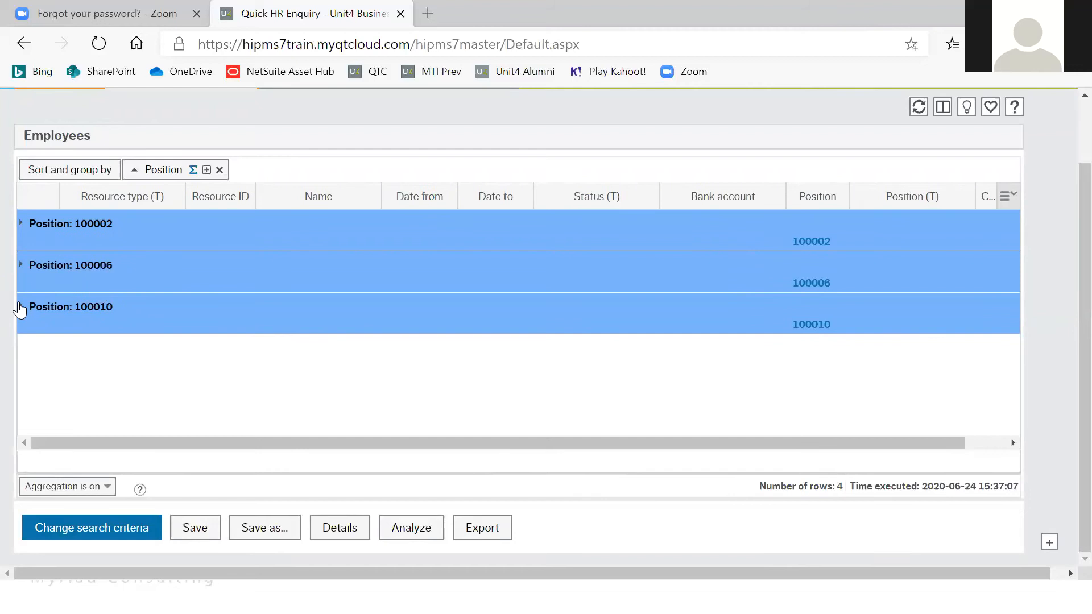
click(20, 306)
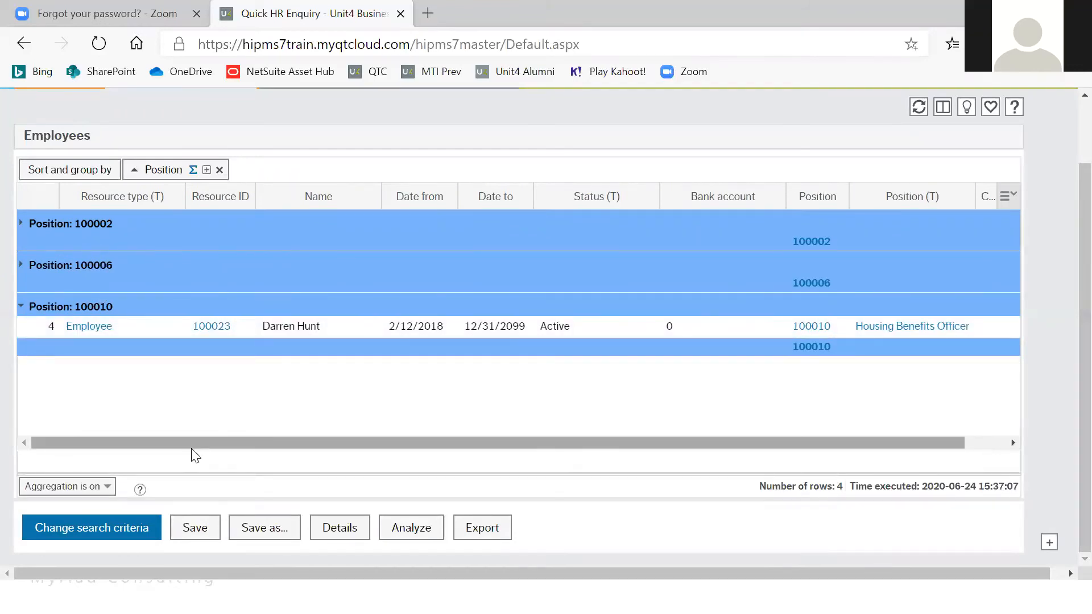
drag(192, 443, 275, 453)
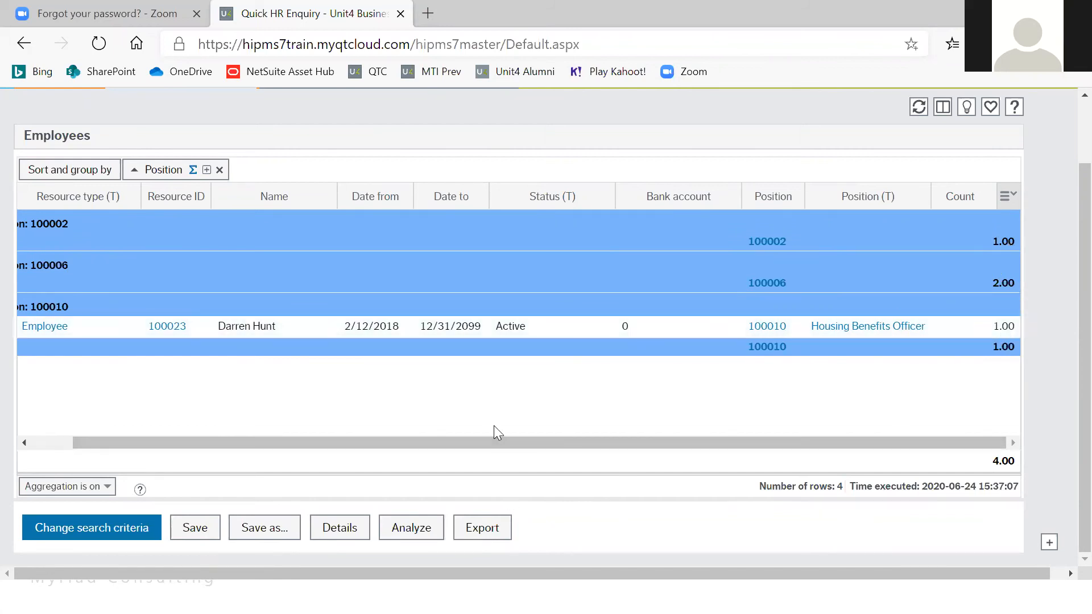
drag(286, 446, 154, 458)
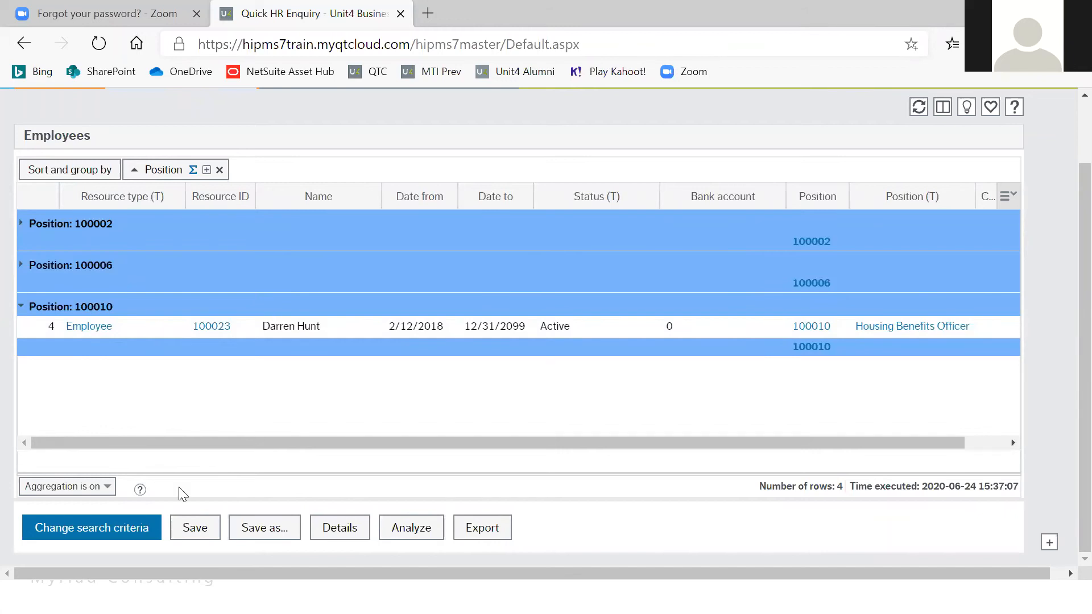
Save the Quick HR Enquiry in the Personnel Shared folder and set it to run automatically when opened.
click(202, 532)
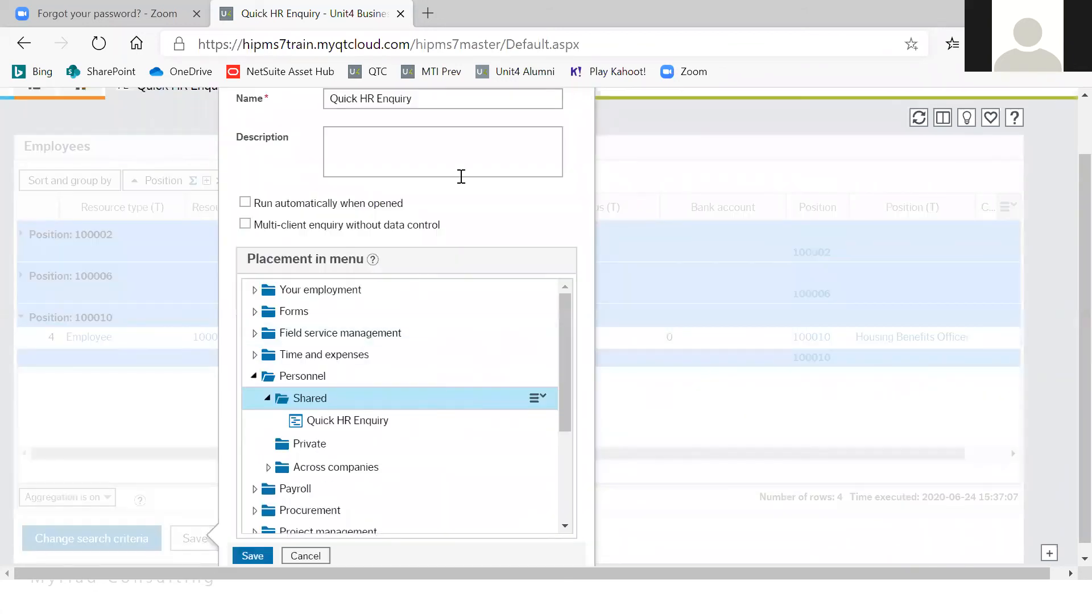
scroll(377, 212, up, 1)
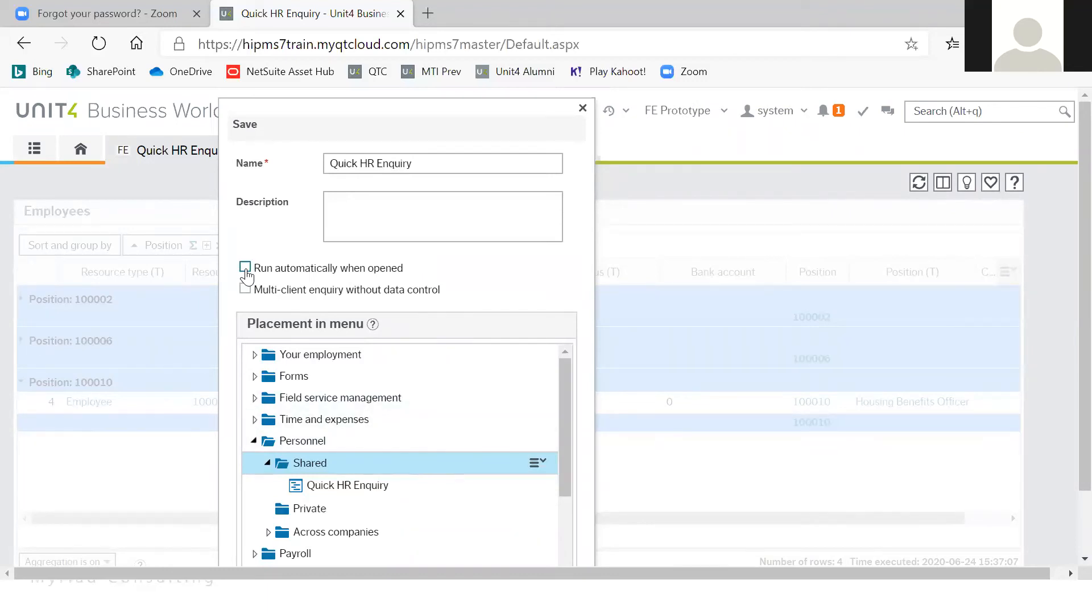
click(245, 269)
scroll(488, 271, down, 2)
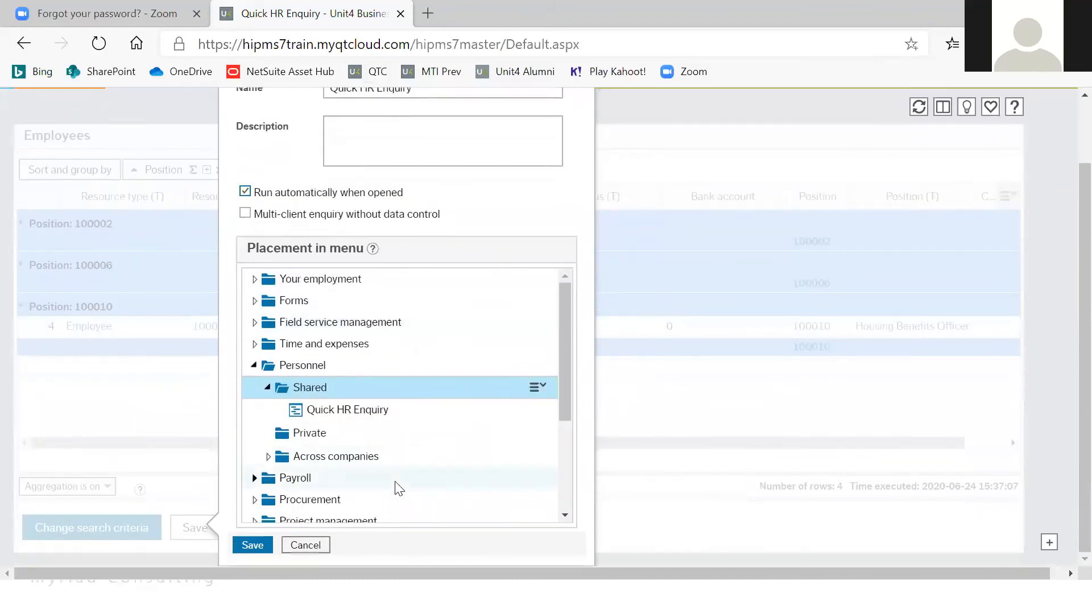
scroll(444, 256, up, 2)
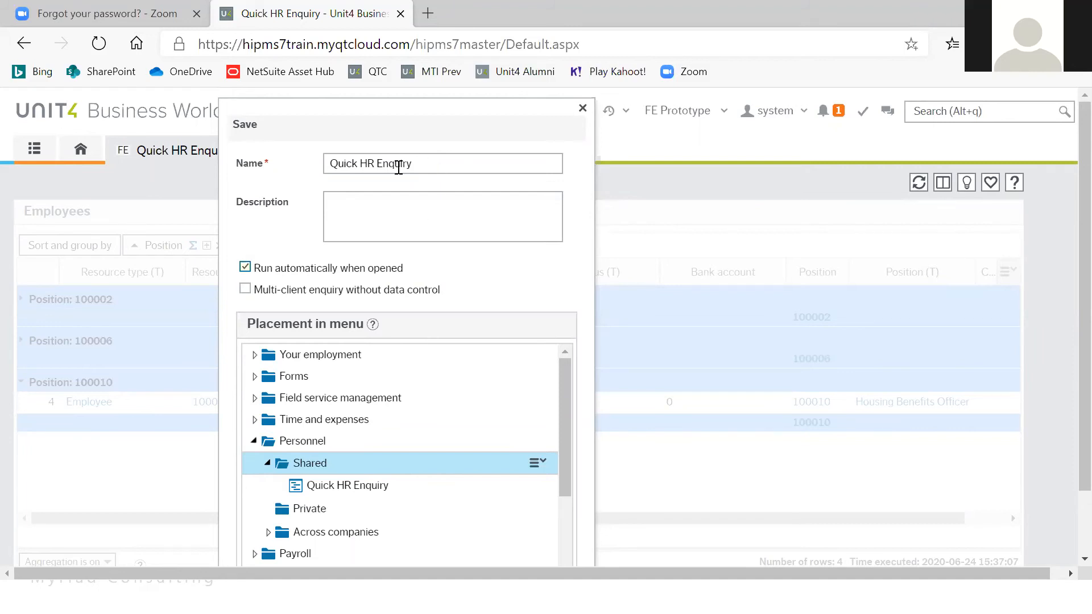
scroll(397, 344, down, 2)
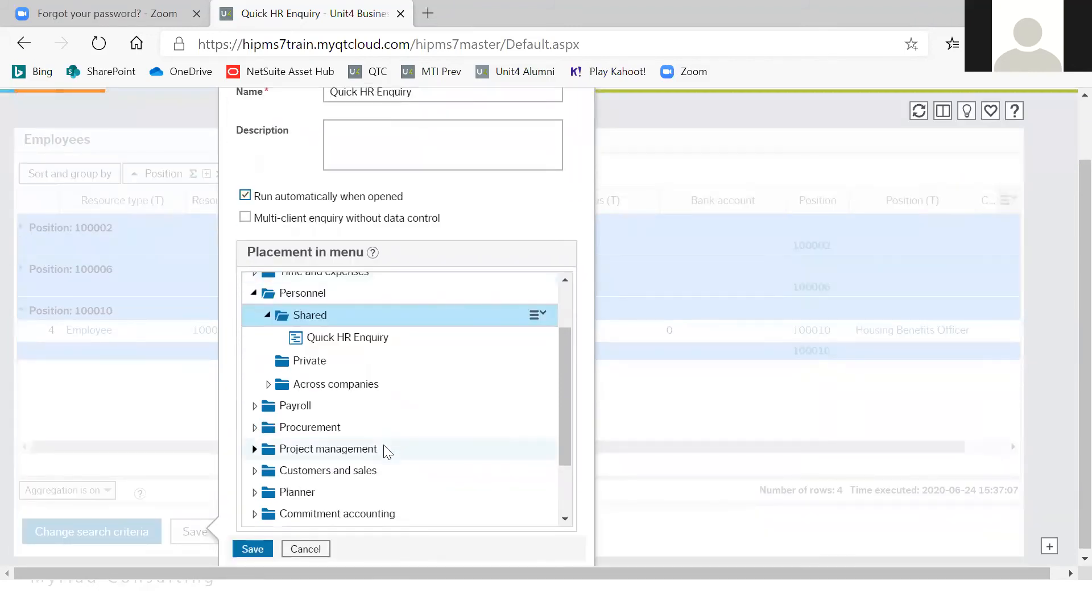
scroll(387, 451, down, 3)
click(253, 550)
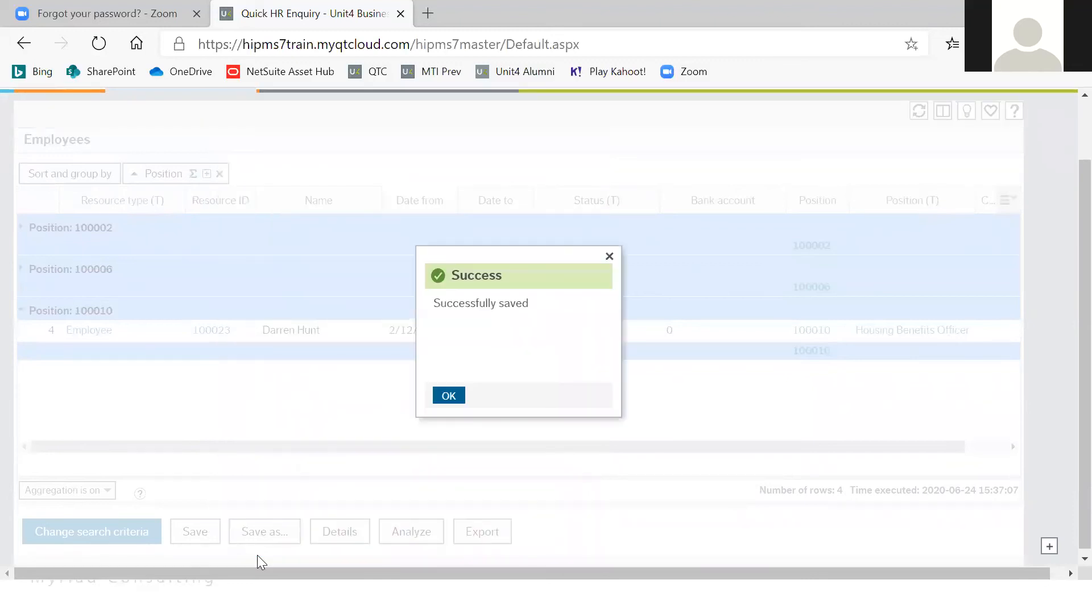
click(459, 396)
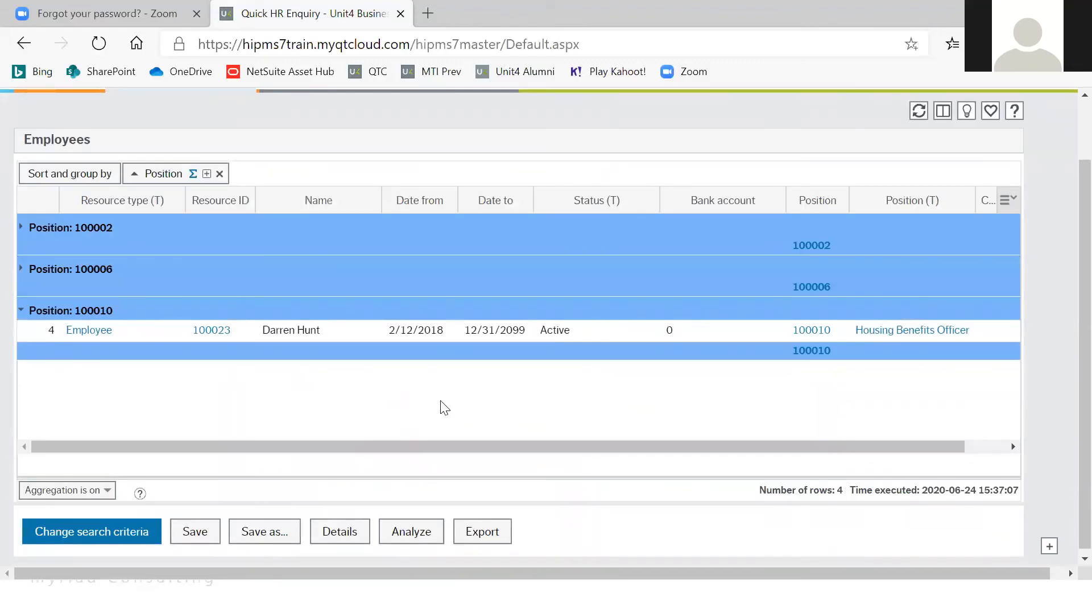
Examine the actions available for the saved Quick HR Enquiry in its menu placement, leaving the save settings unchanged.
scroll(444, 407, up, 1)
scroll(445, 407, up, 2)
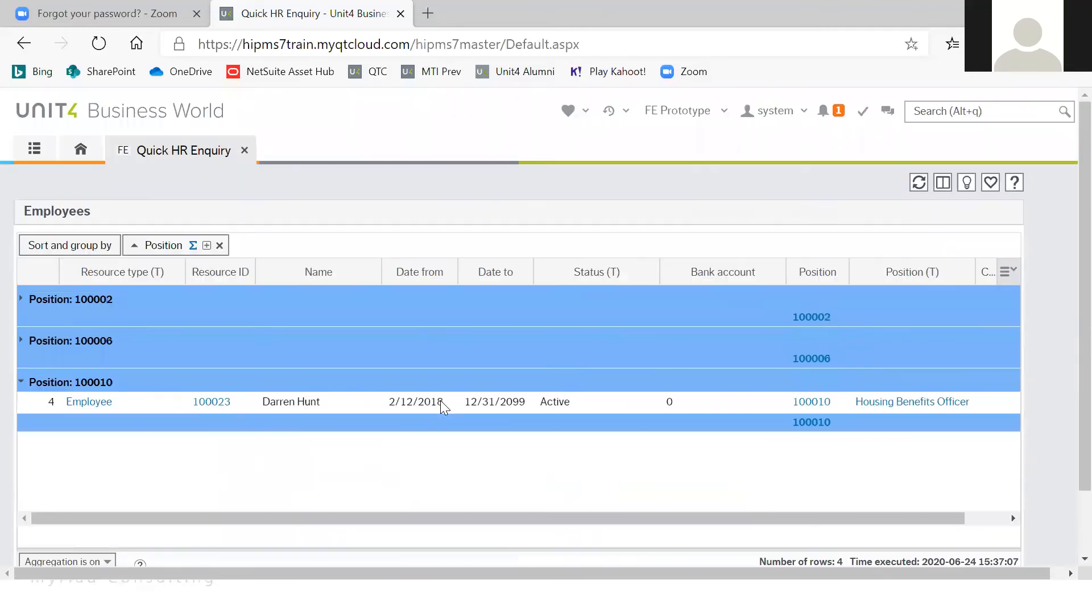
scroll(445, 407, down, 2)
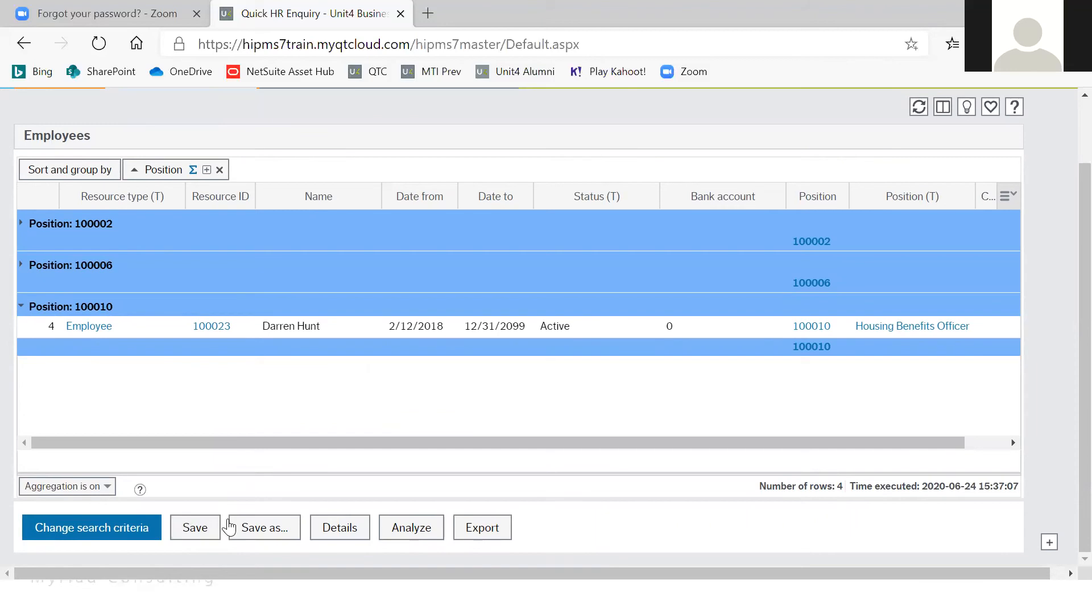
click(188, 529)
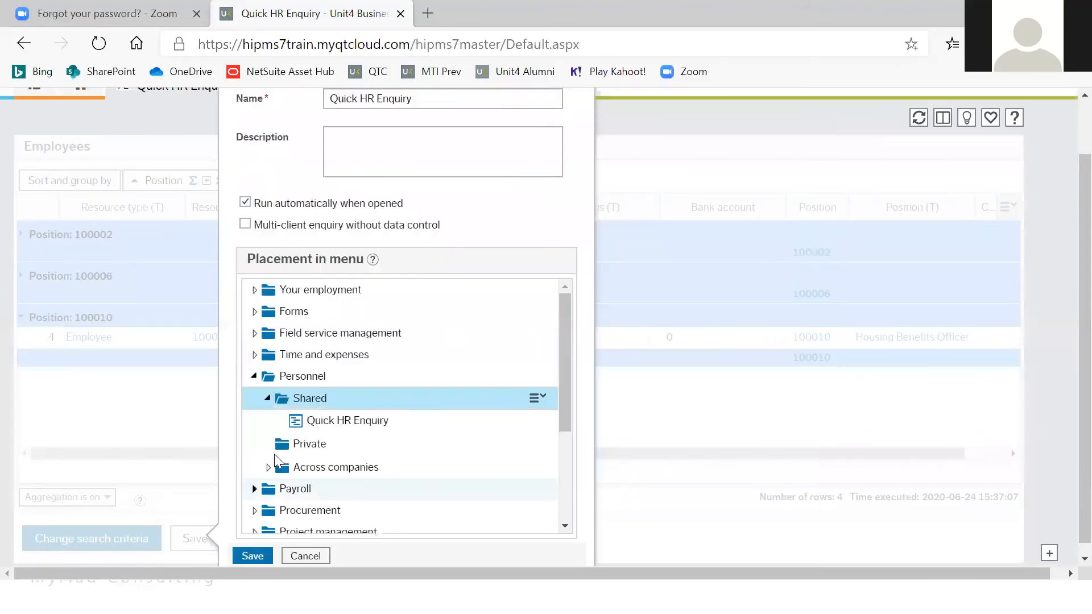
scroll(429, 382, down, 2)
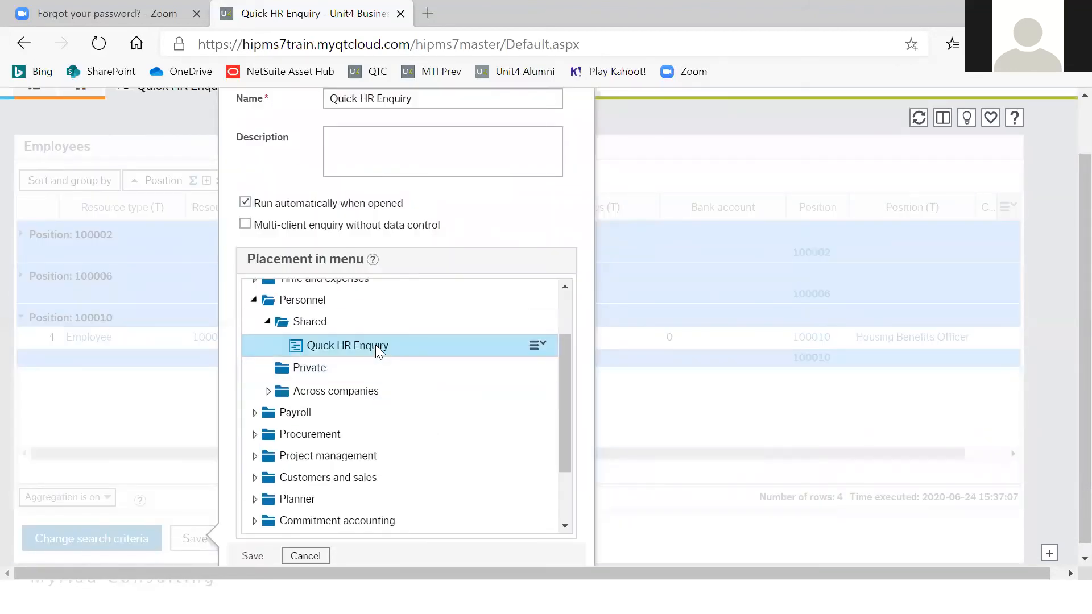
click(538, 346)
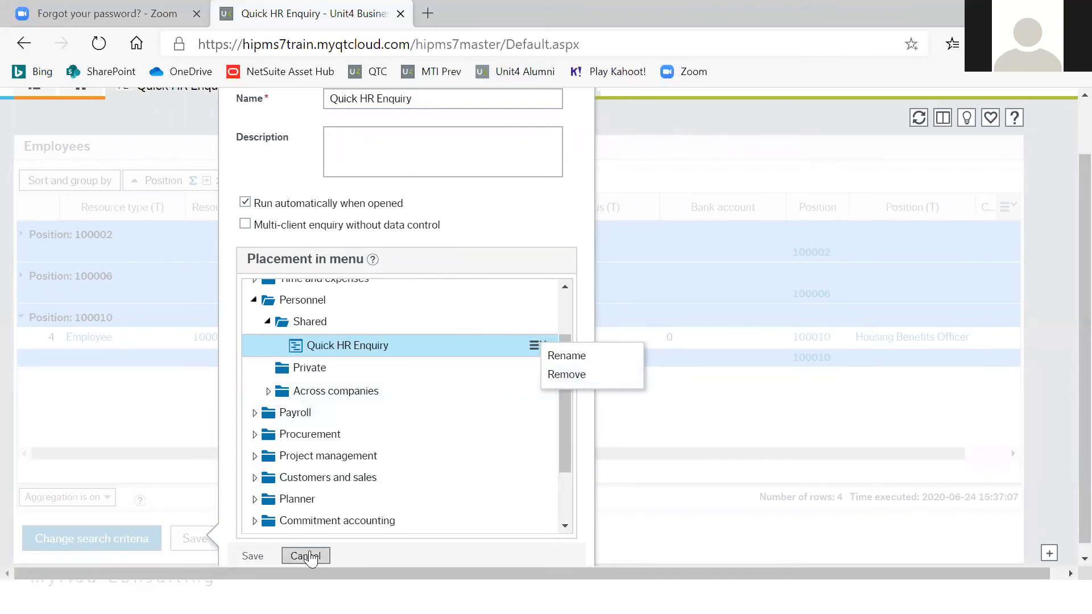
click(307, 556)
scroll(439, 276, up, 2)
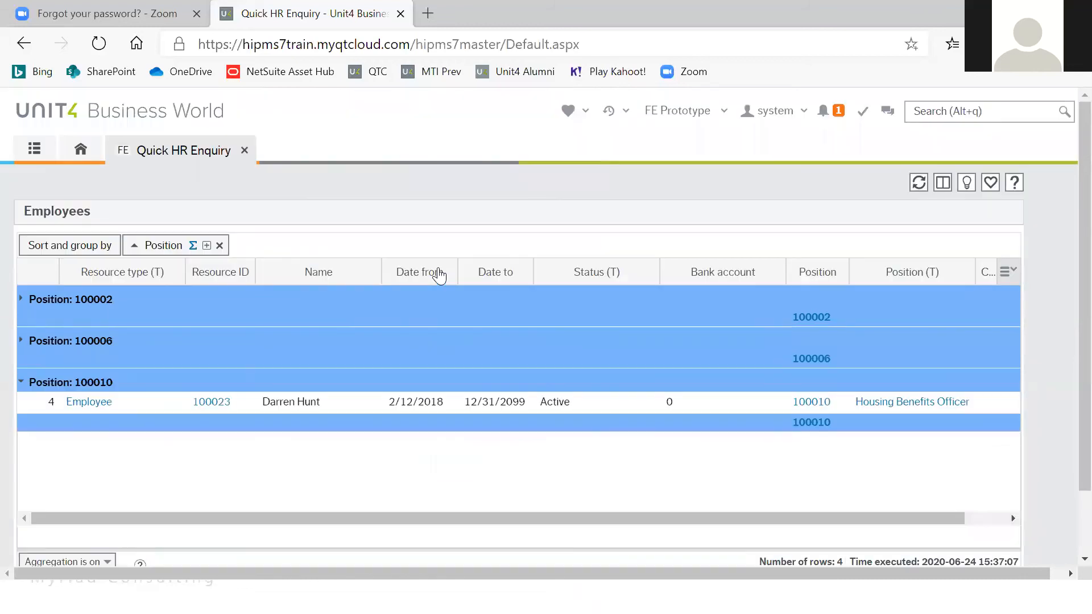
Close the Quick HR Enquiry and open the Analyzer Test report from the shared Accounting reports.
click(246, 150)
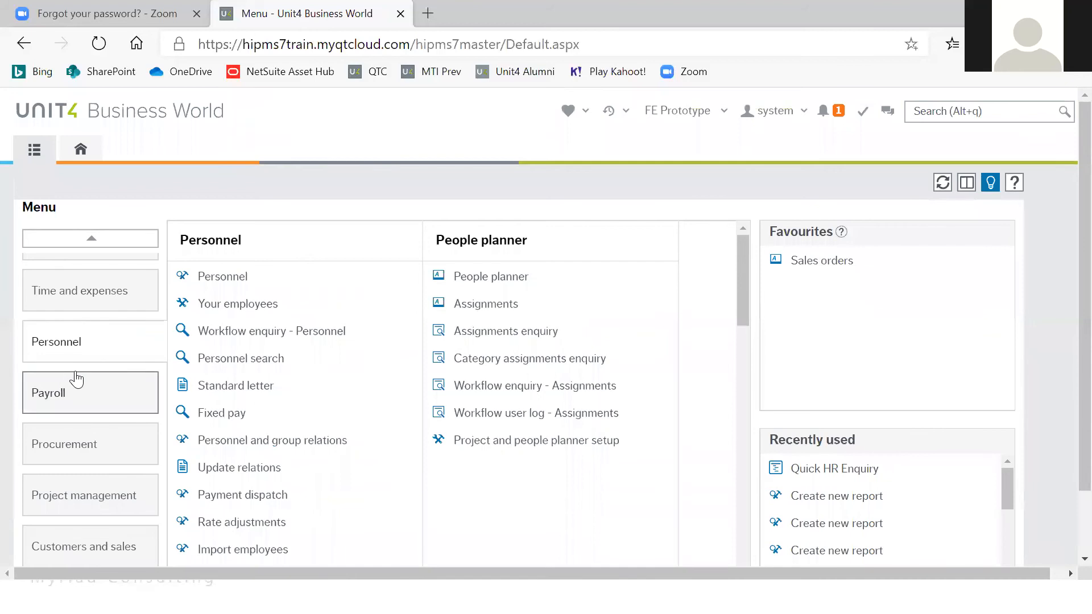
scroll(79, 378, down, 1)
scroll(79, 378, down, 4)
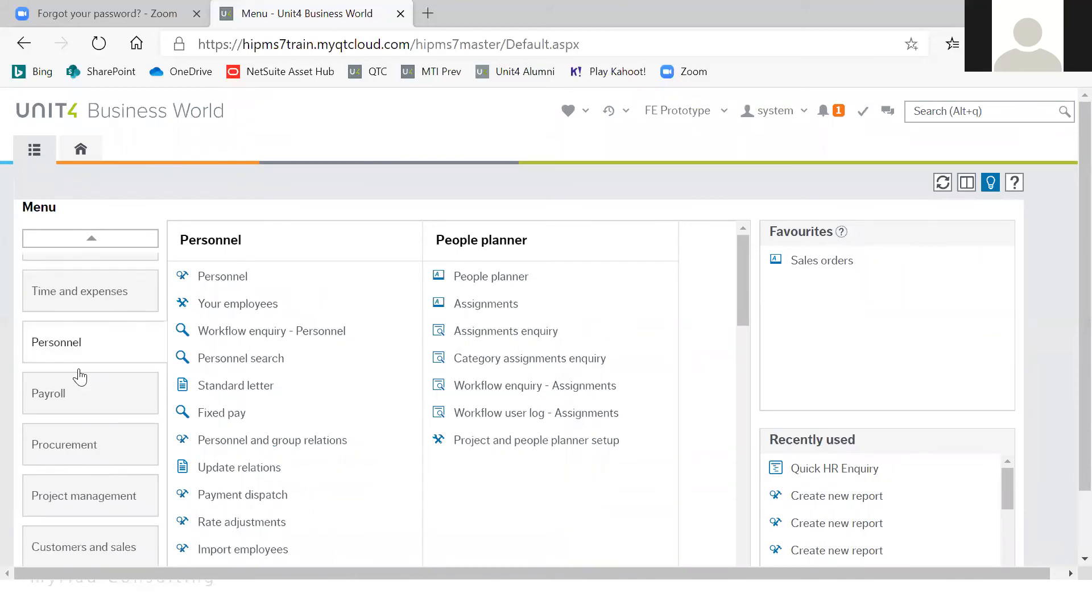
scroll(90, 393, down, 1)
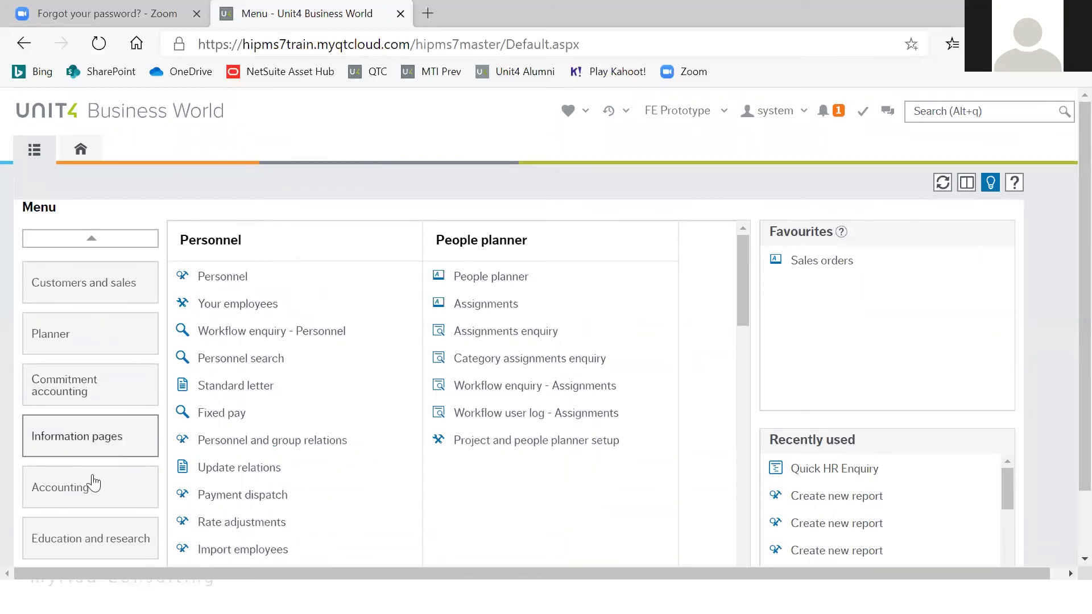
click(57, 490)
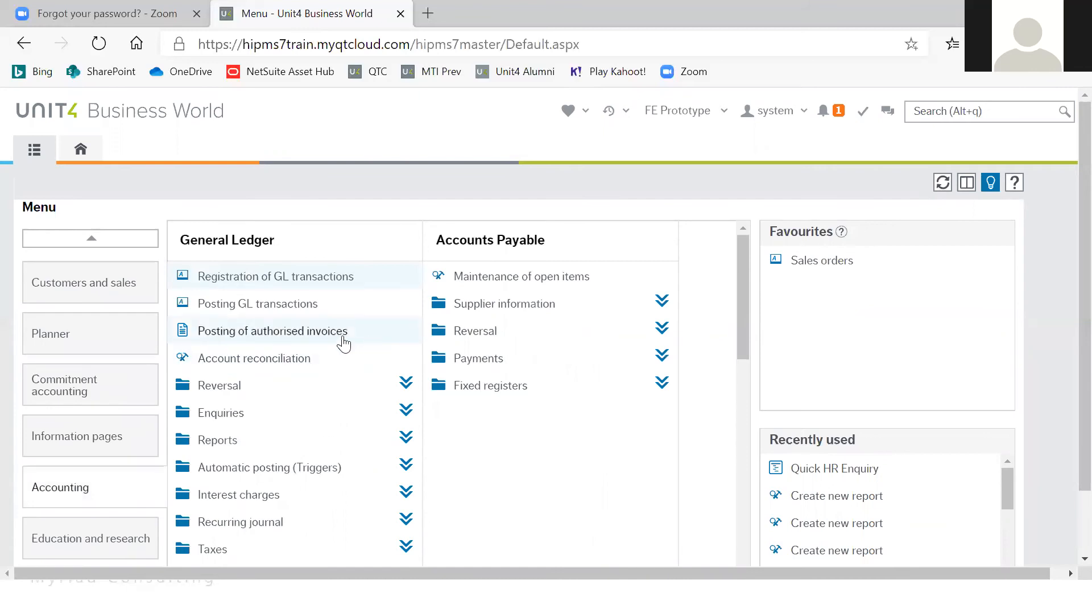
scroll(341, 344, down, 6)
scroll(336, 344, down, 1)
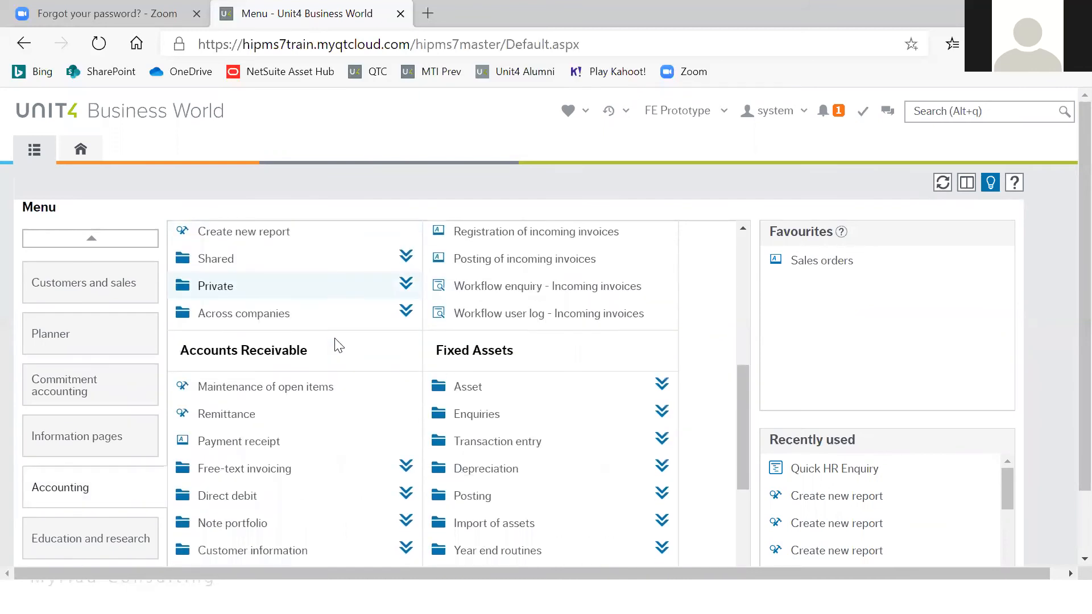
scroll(336, 343, up, 2)
click(353, 376)
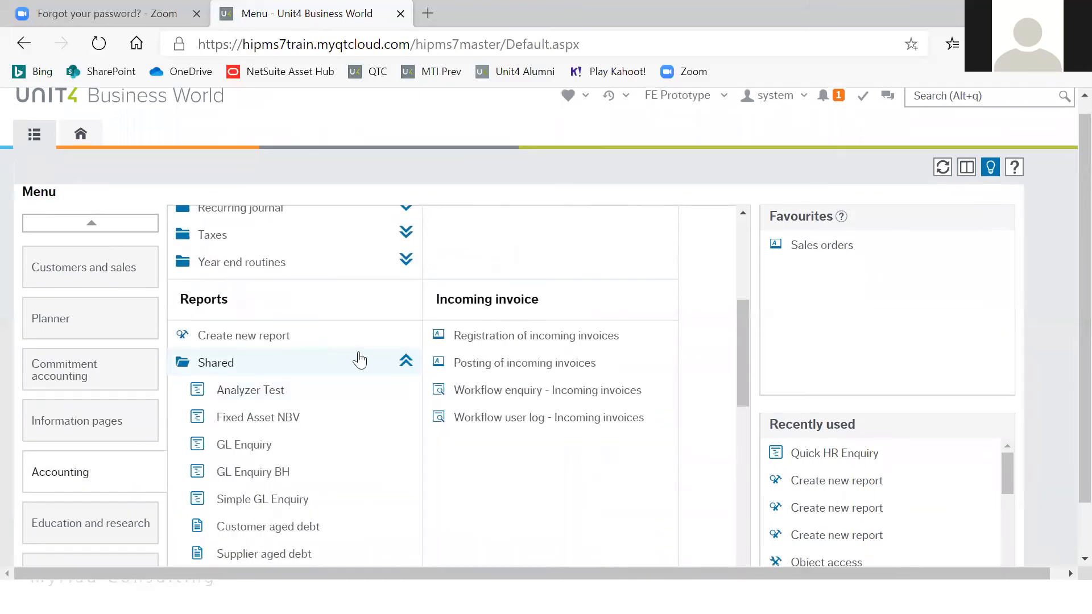
scroll(352, 369, down, 2)
click(266, 279)
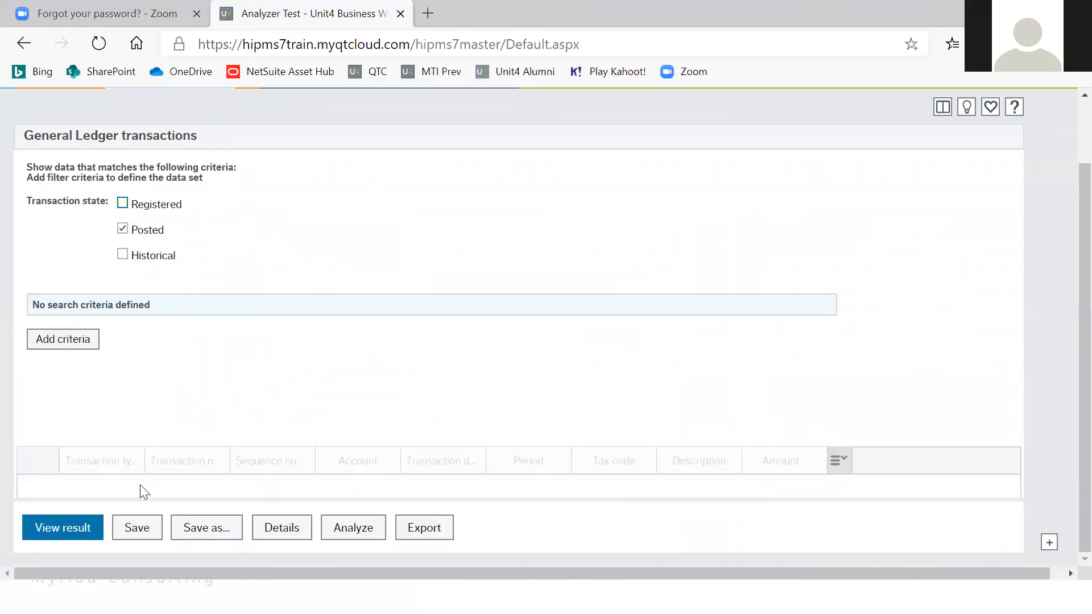
Load the report's posted transactions into the Analyzer and distribute Amount over Period and Account.
click(69, 523)
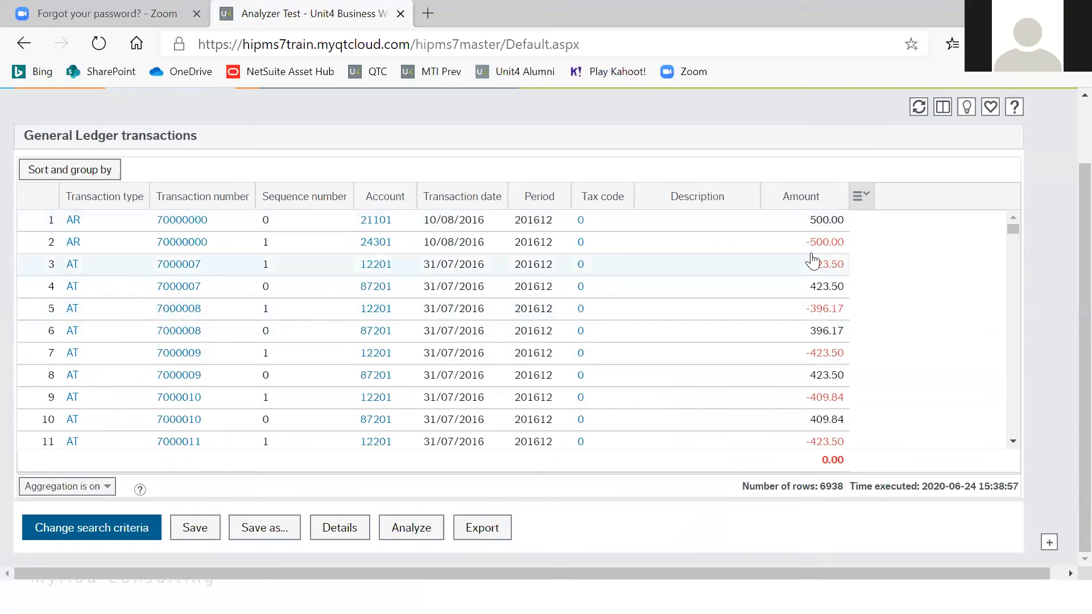
click(409, 527)
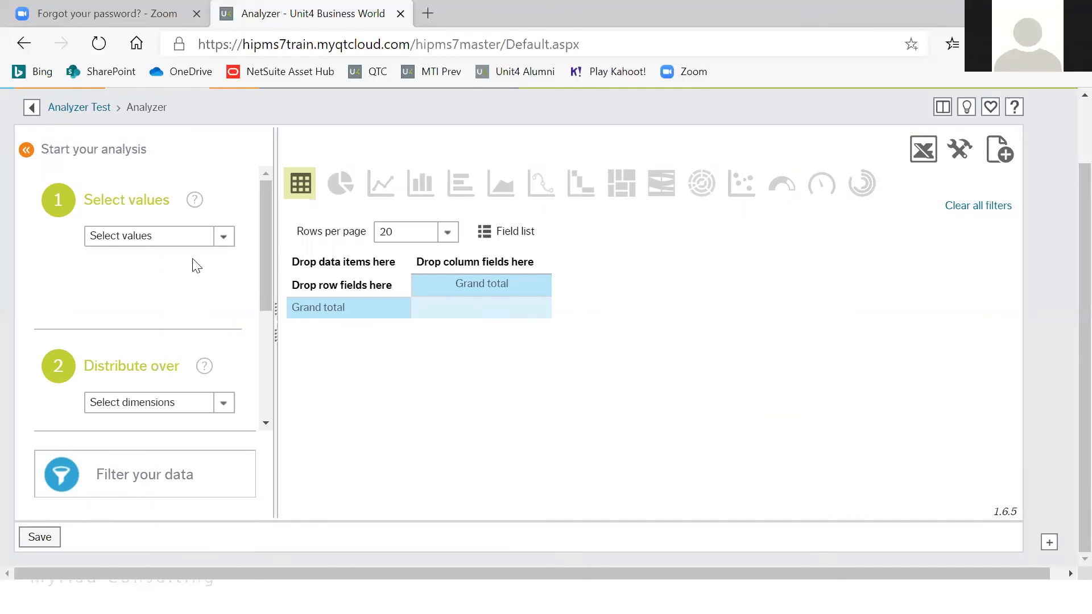
click(222, 236)
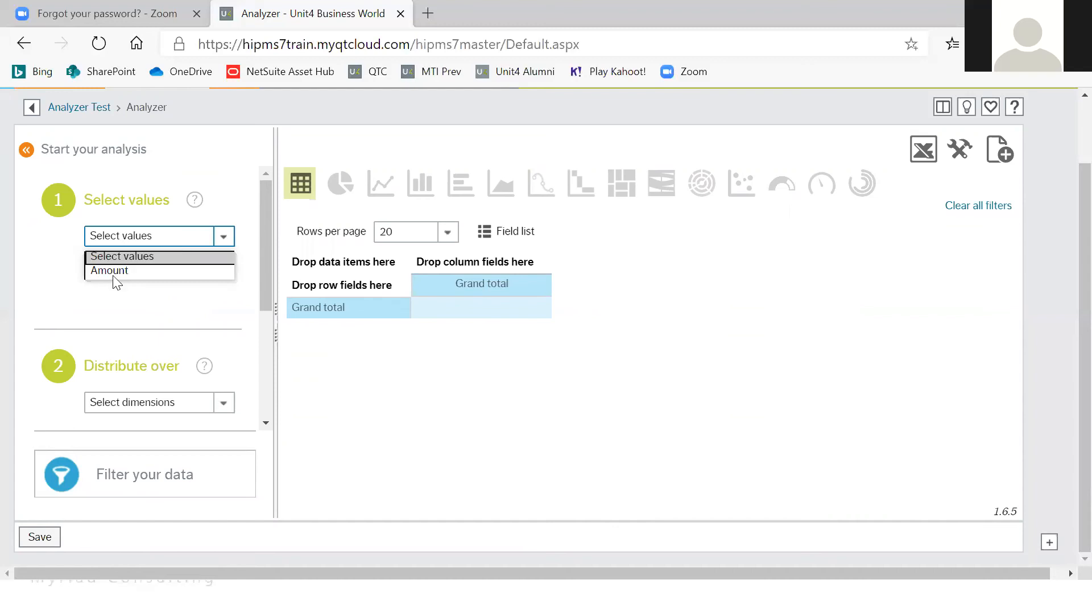
click(116, 271)
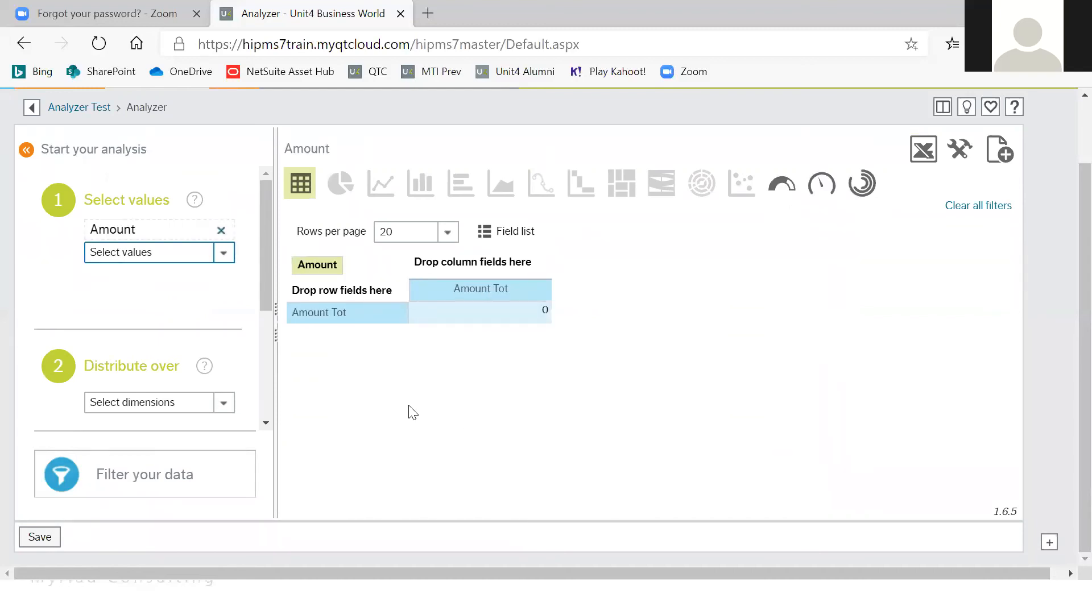
click(219, 403)
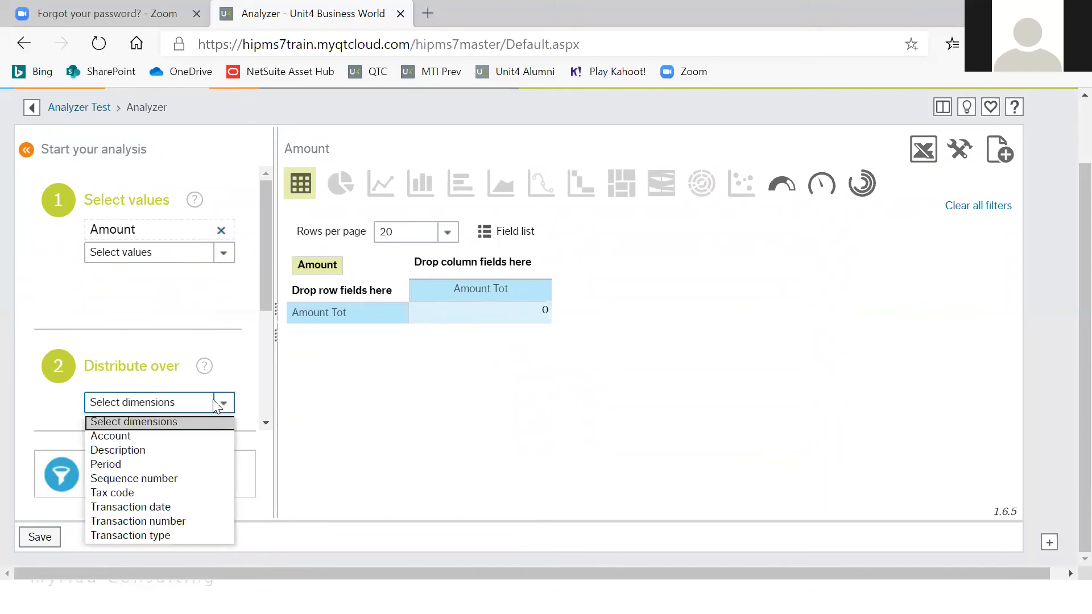
click(134, 465)
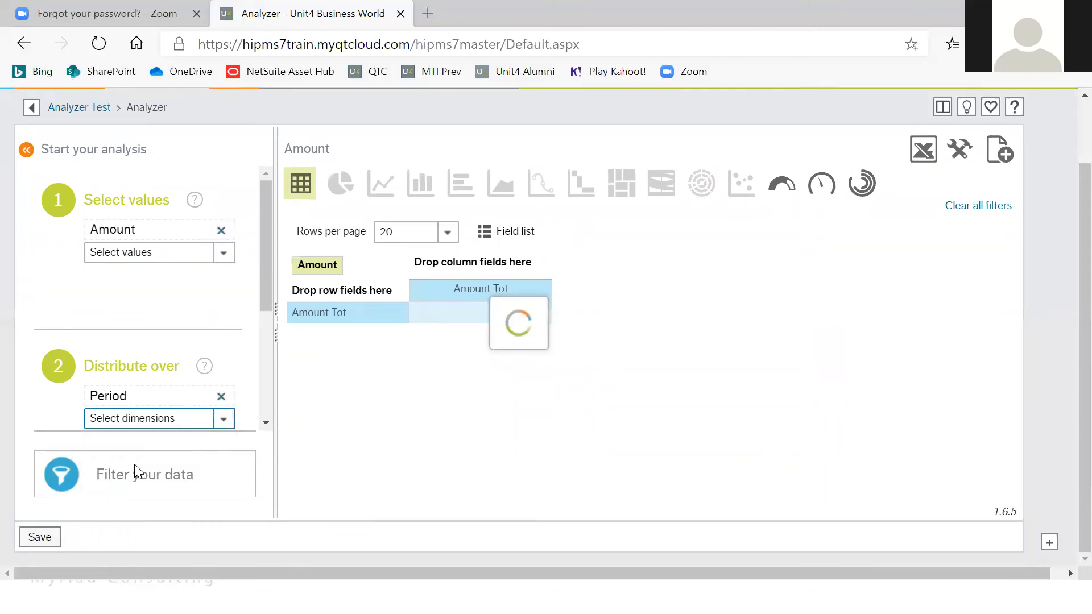
click(223, 420)
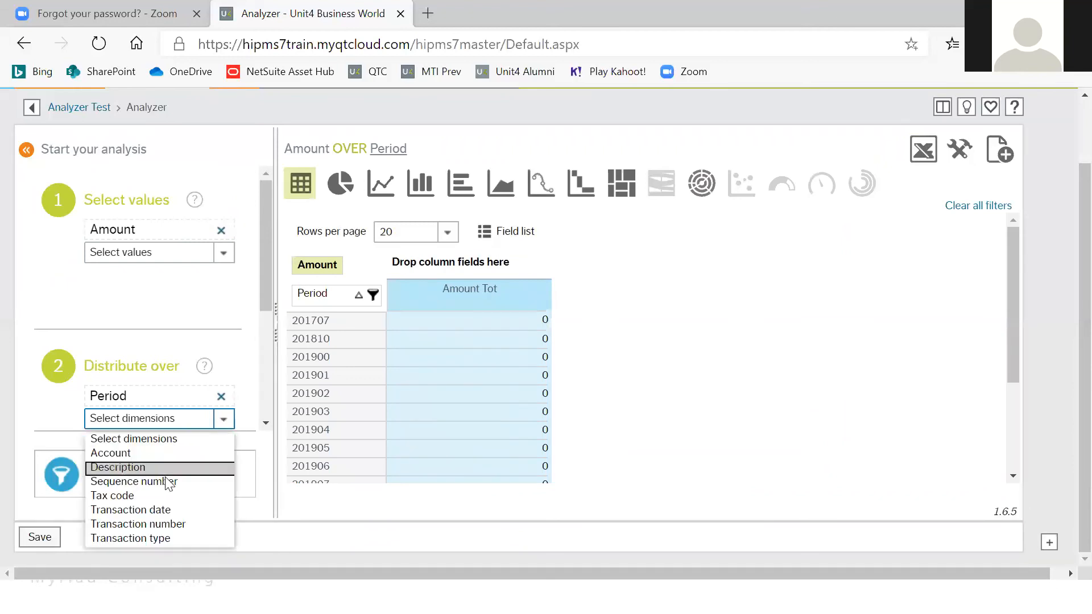
click(147, 454)
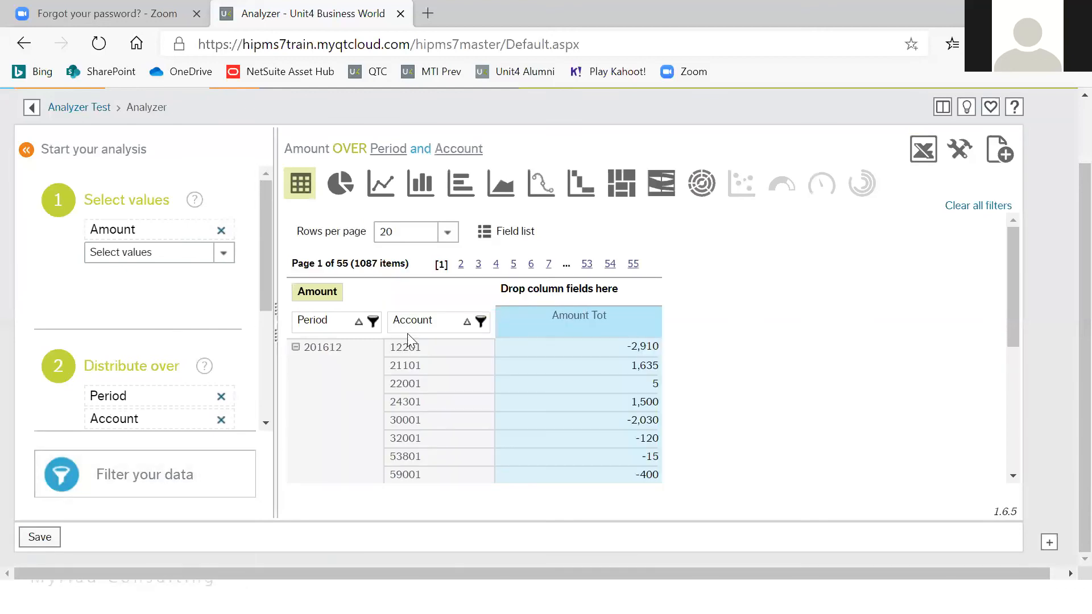
Sort the Account field in descending order and filter it to accounts 10401, 10501, 12101, 12201 and 12301.
click(467, 322)
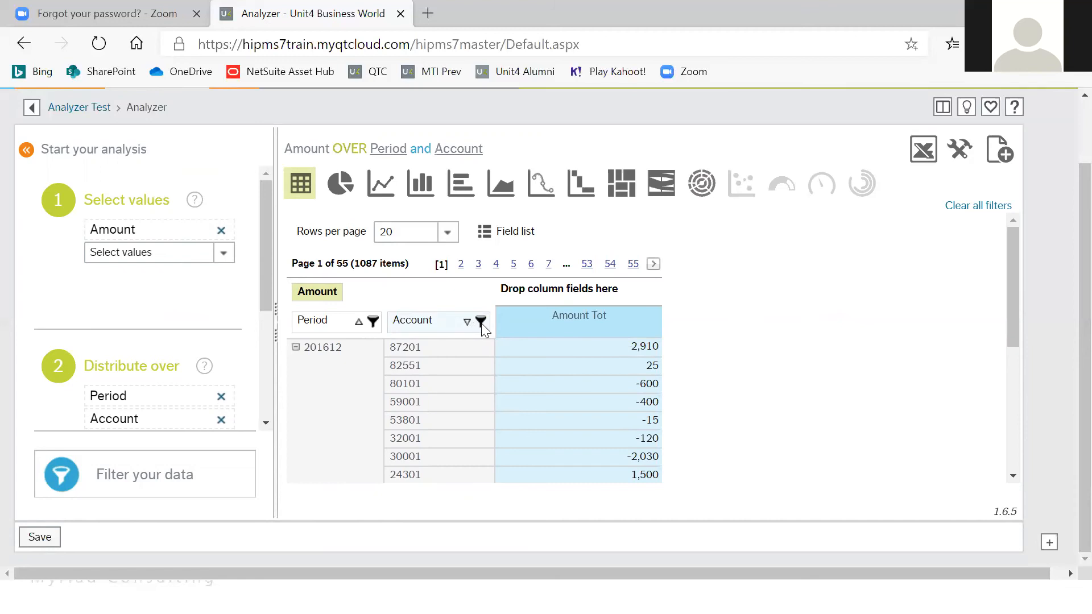
click(481, 322)
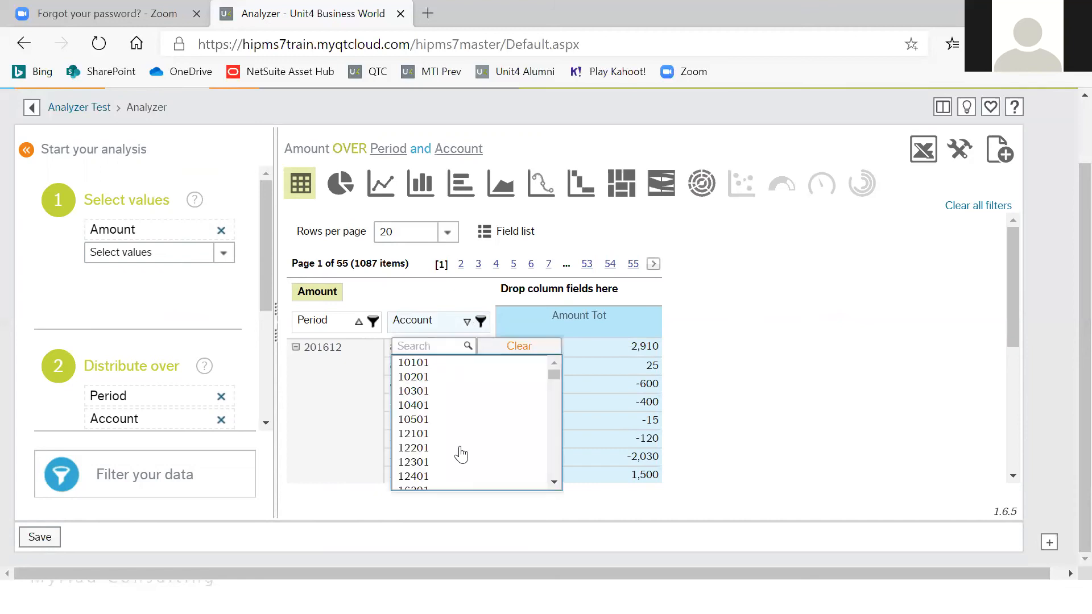
drag(430, 455, 434, 461)
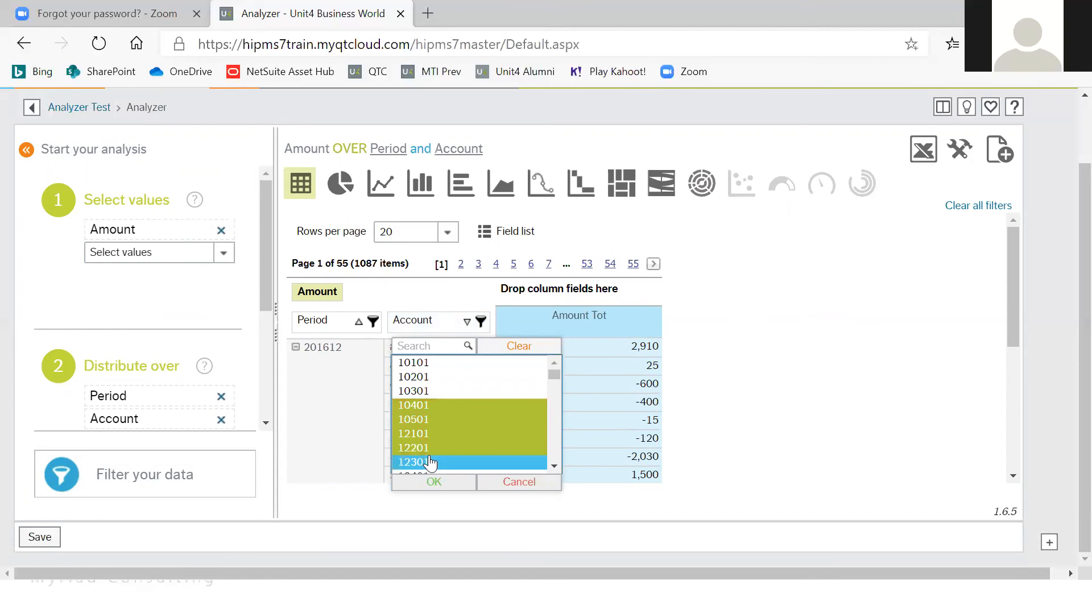
click(453, 482)
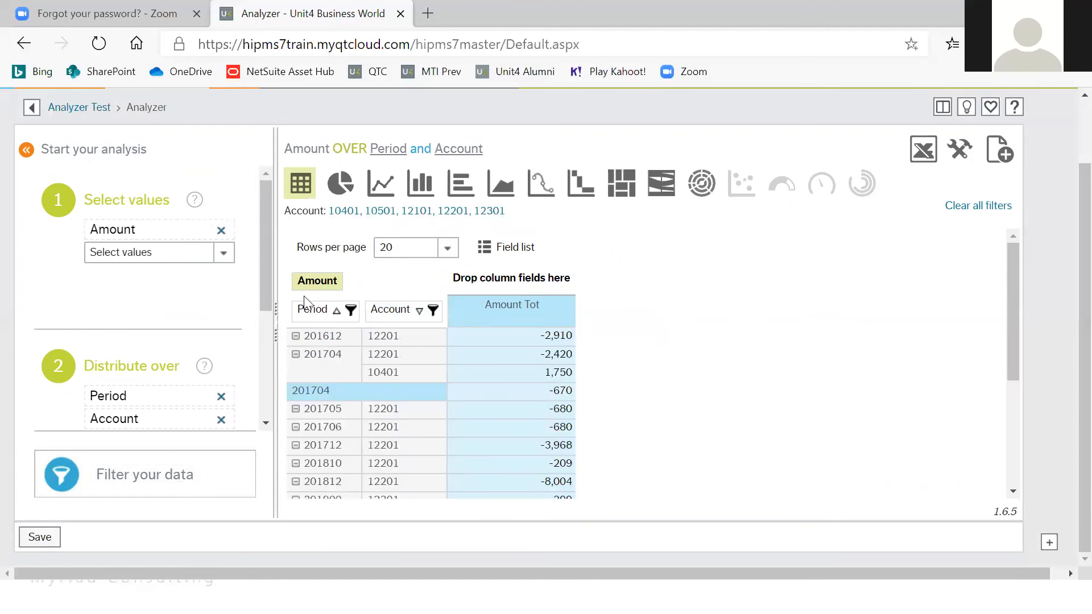
Clear the account selection from the Account field's filter and apply the change.
click(434, 310)
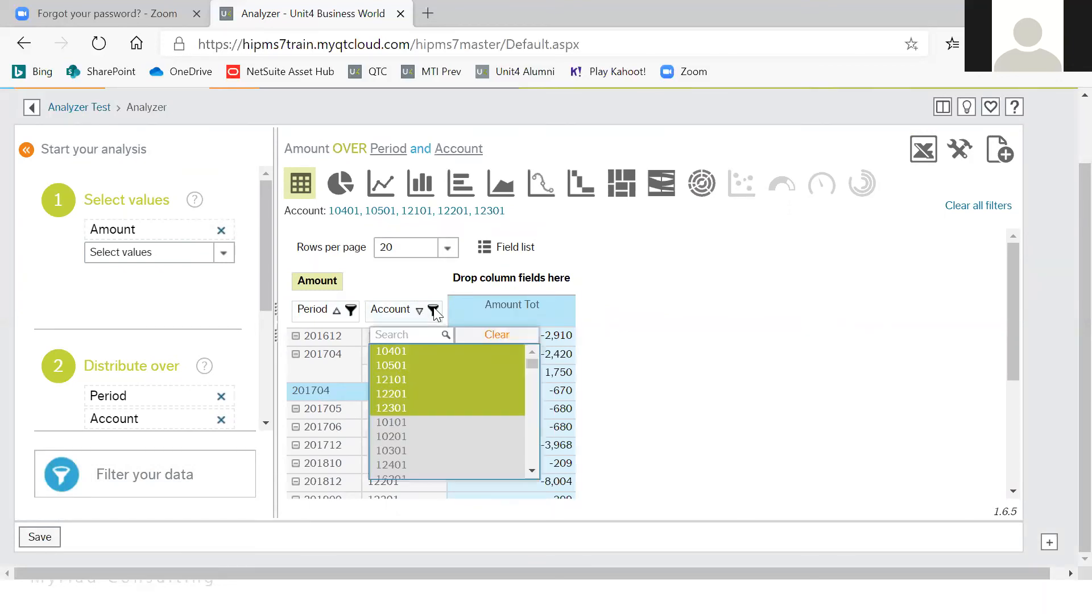
click(476, 339)
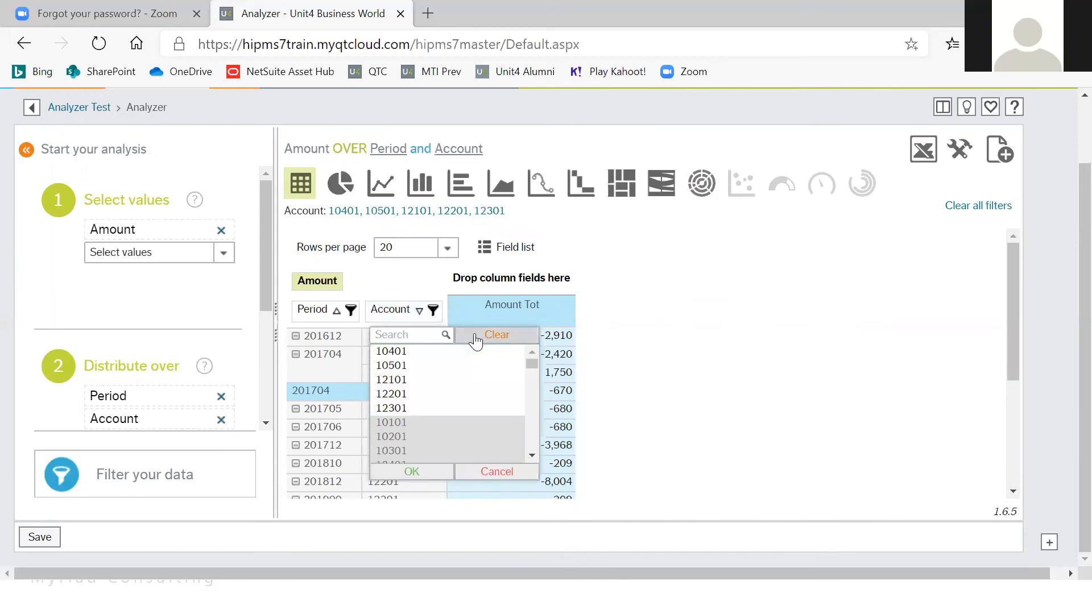
click(431, 469)
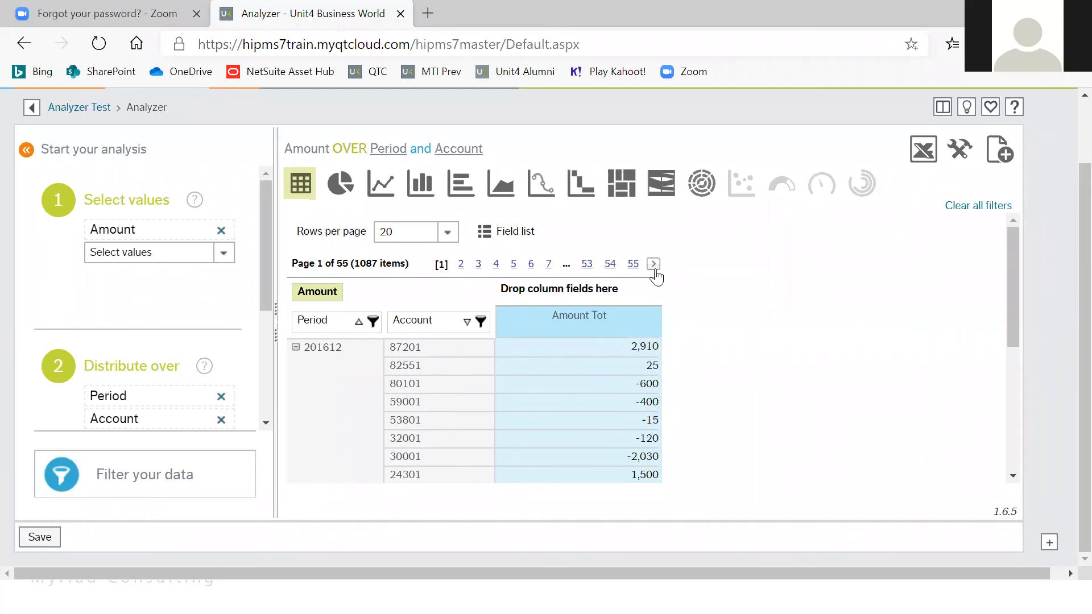
Go to the last page of the analysis table and show 100 rows per page.
click(654, 264)
click(635, 264)
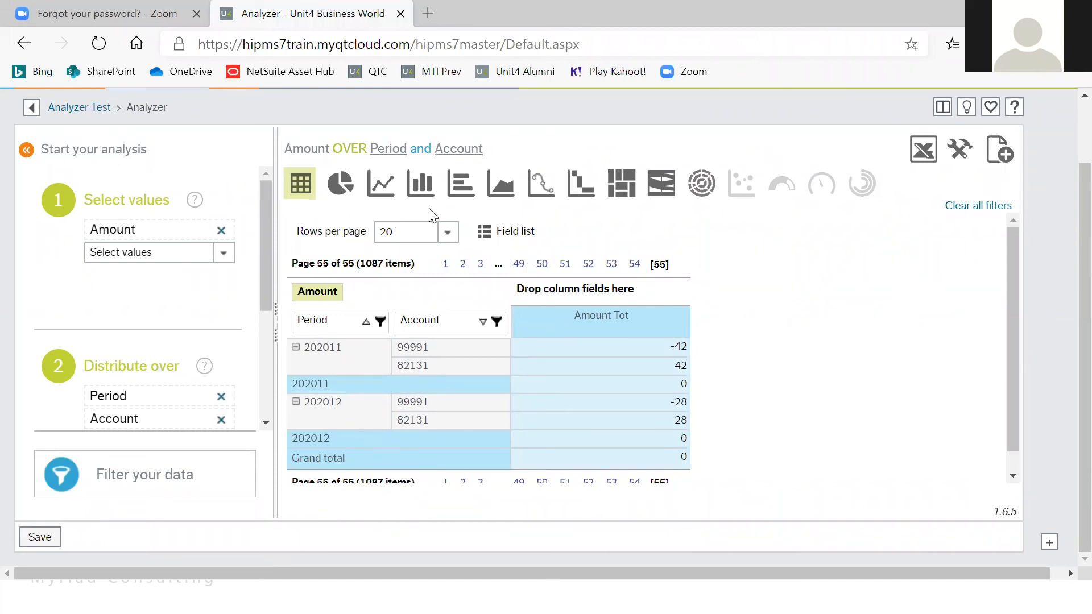
click(449, 233)
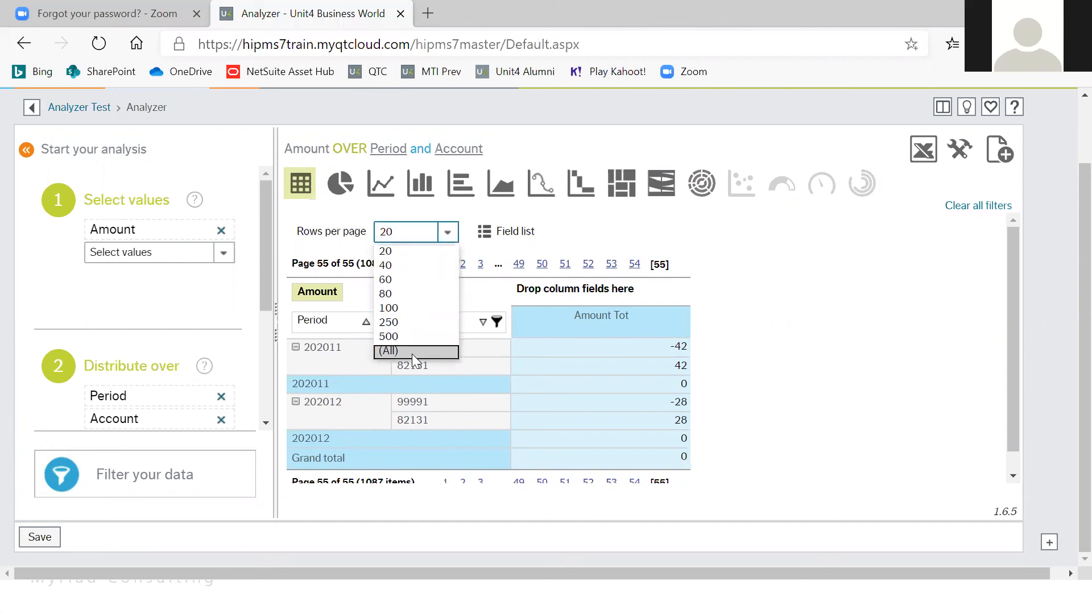
click(411, 308)
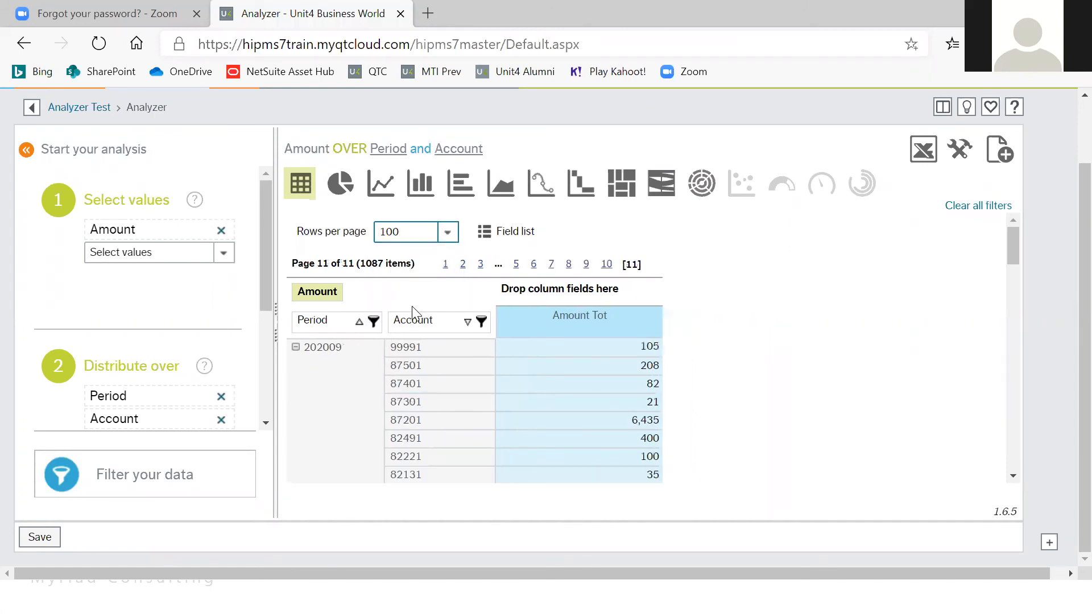
scroll(444, 392, down, 7)
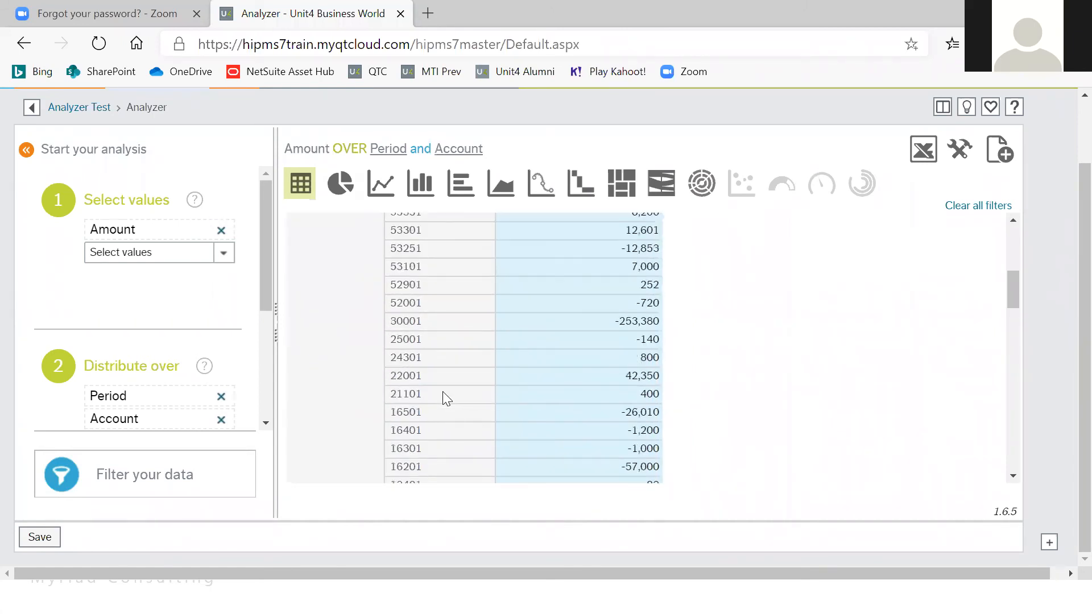
scroll(446, 390, up, 4)
scroll(448, 389, up, 3)
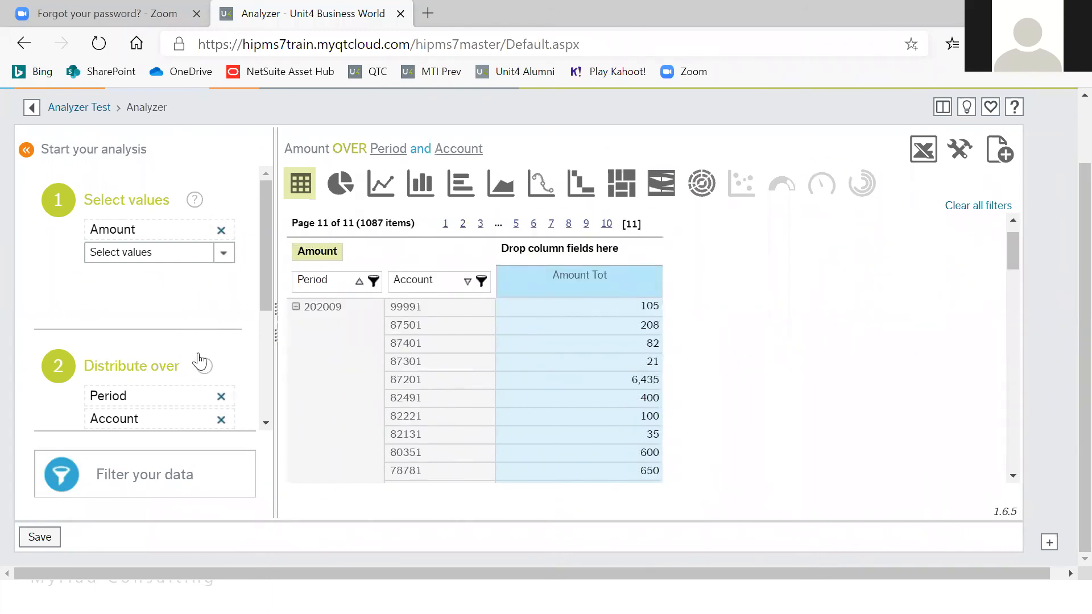
Group the Amount analysis by Transaction type and review the resulting table.
scroll(199, 361, down, 5)
scroll(123, 311, down, 1)
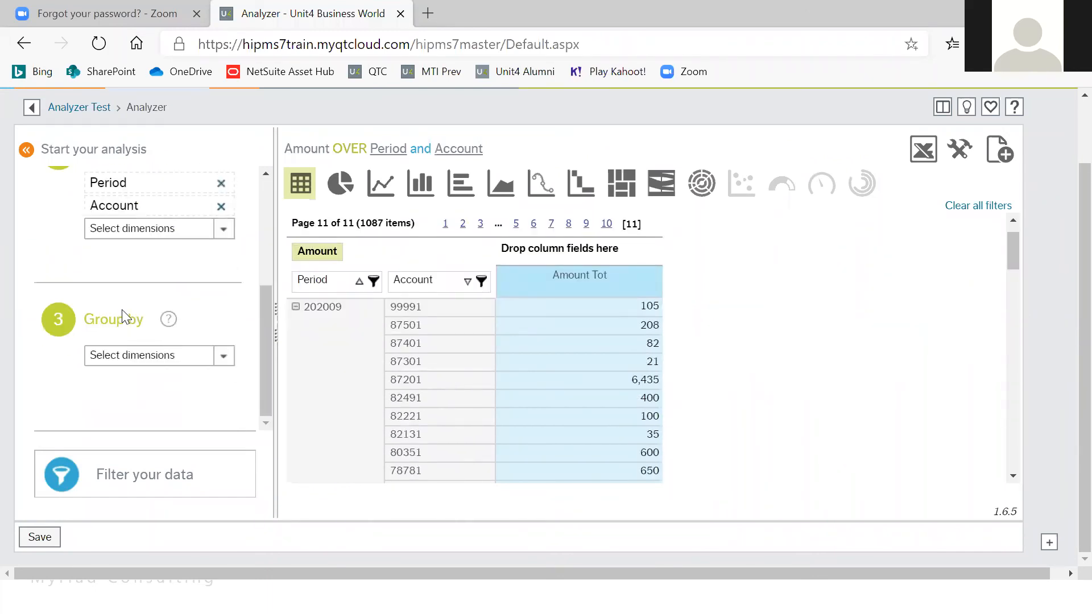
click(223, 356)
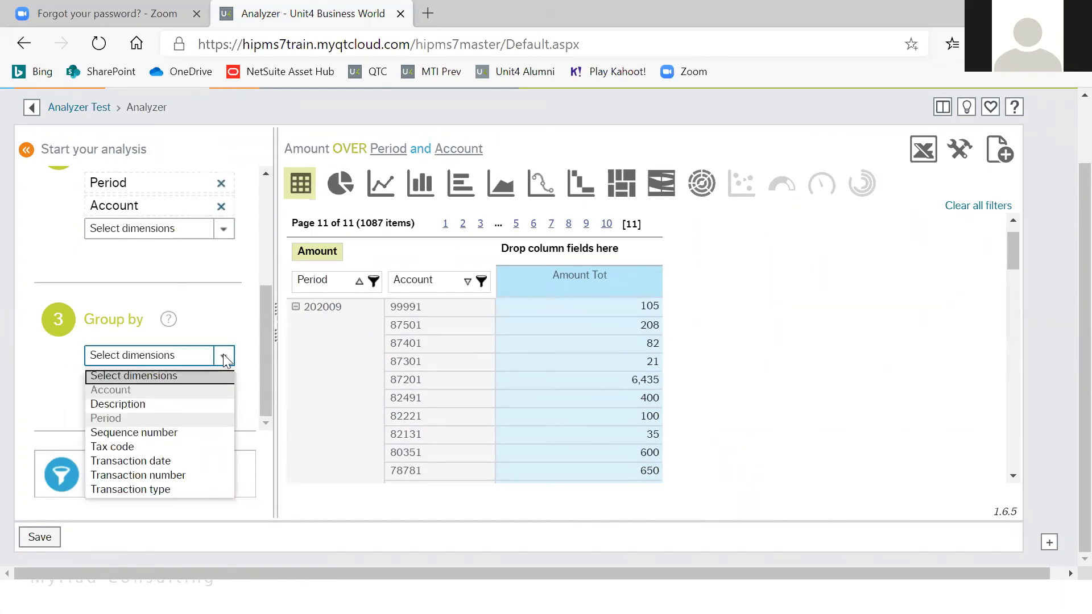
click(130, 490)
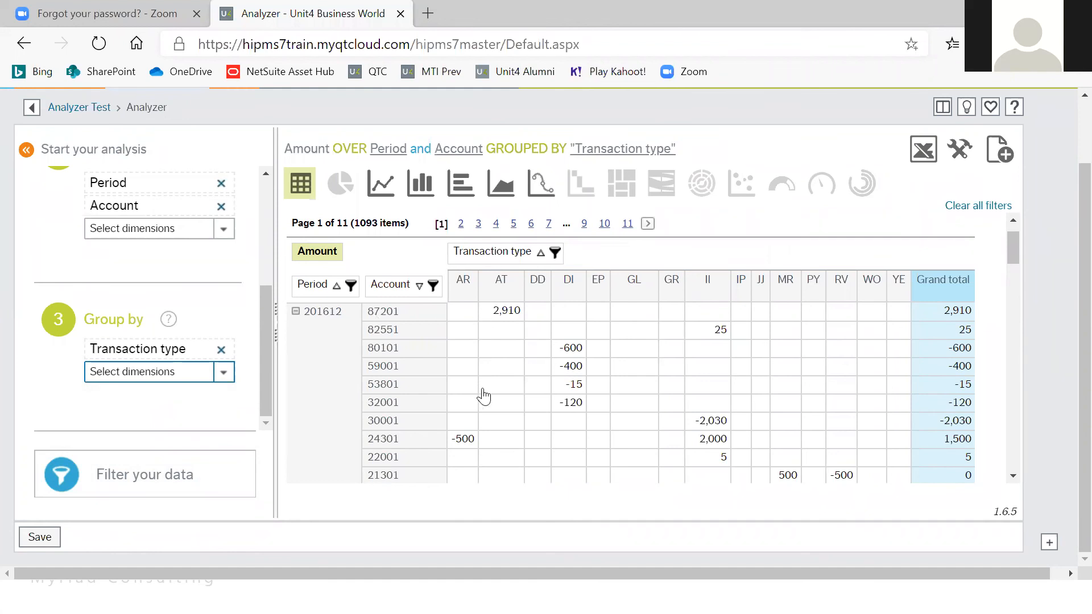
scroll(483, 397, down, 1)
scroll(503, 400, down, 5)
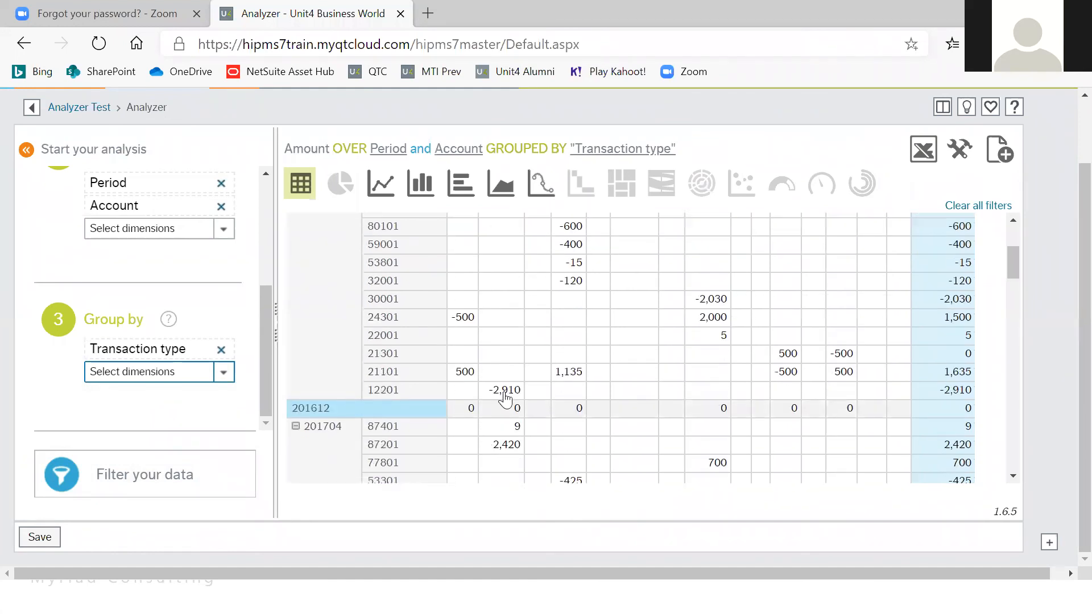
scroll(510, 406, up, 6)
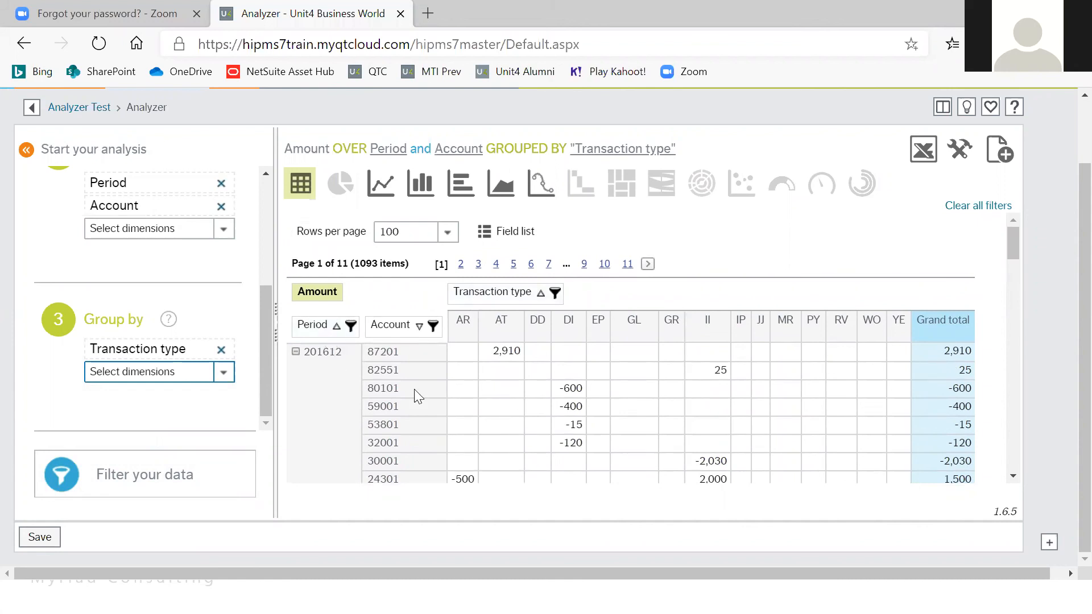
Show the analysis as a line chart and filter the data to transaction types AT, DD, DI and EP.
click(387, 193)
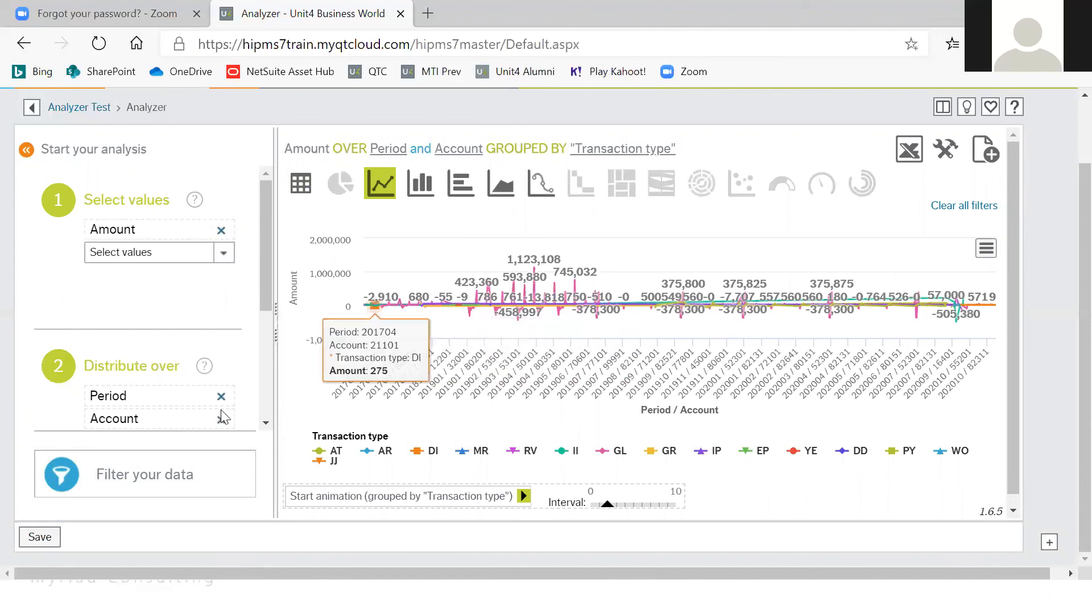
click(215, 482)
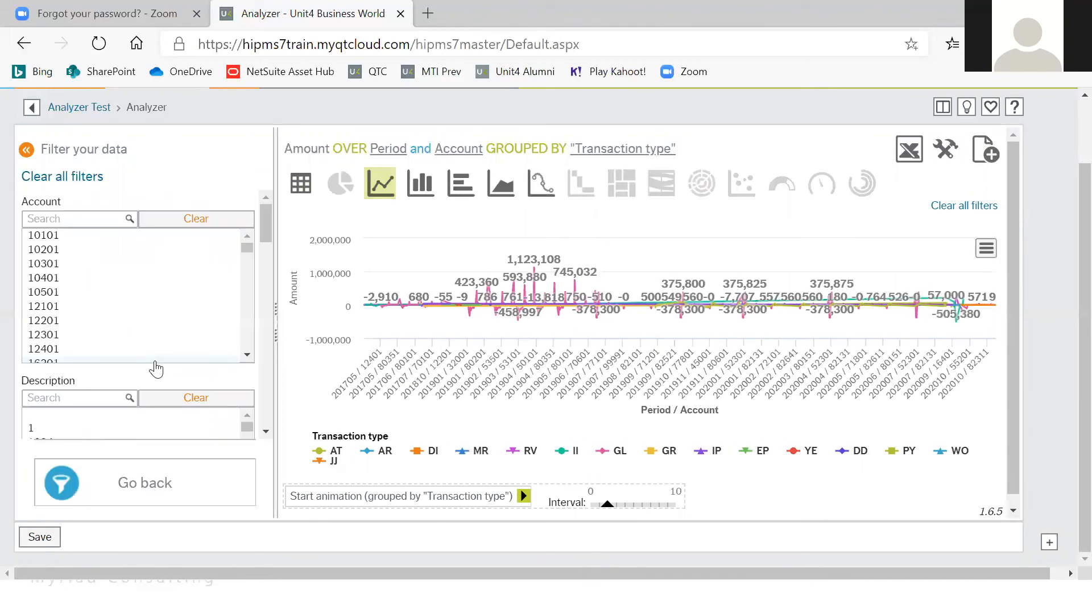
scroll(178, 385, down, 10)
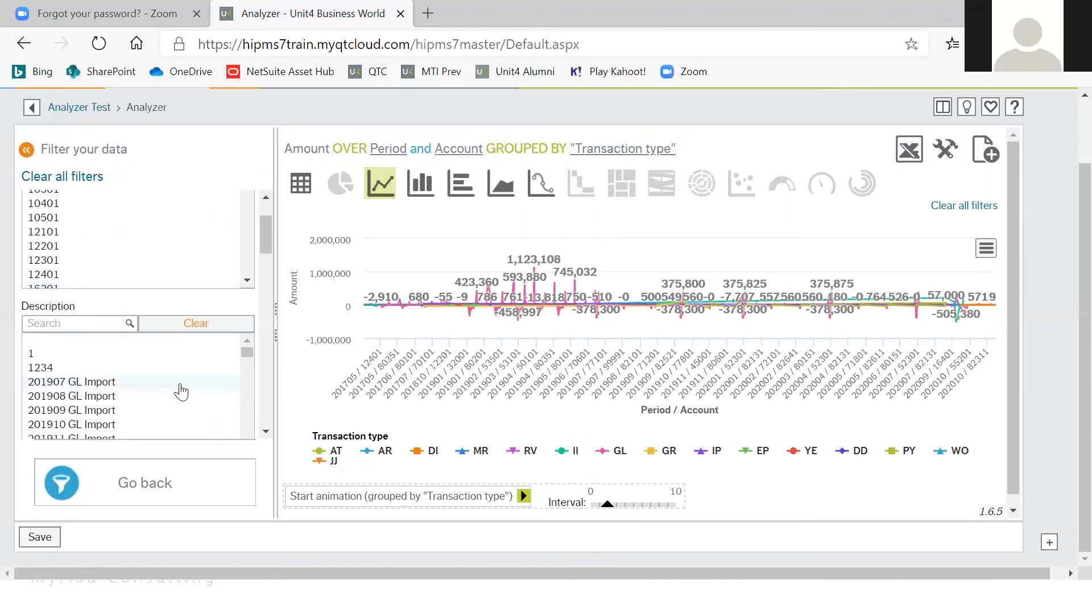
scroll(176, 386, down, 3)
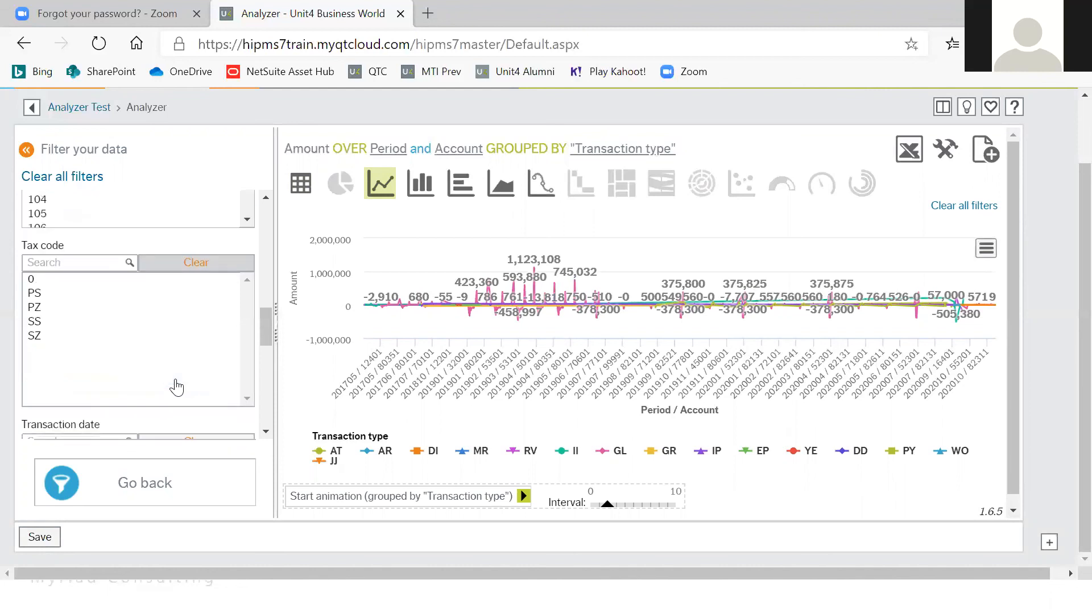
scroll(172, 377, down, 4)
scroll(172, 377, down, 3)
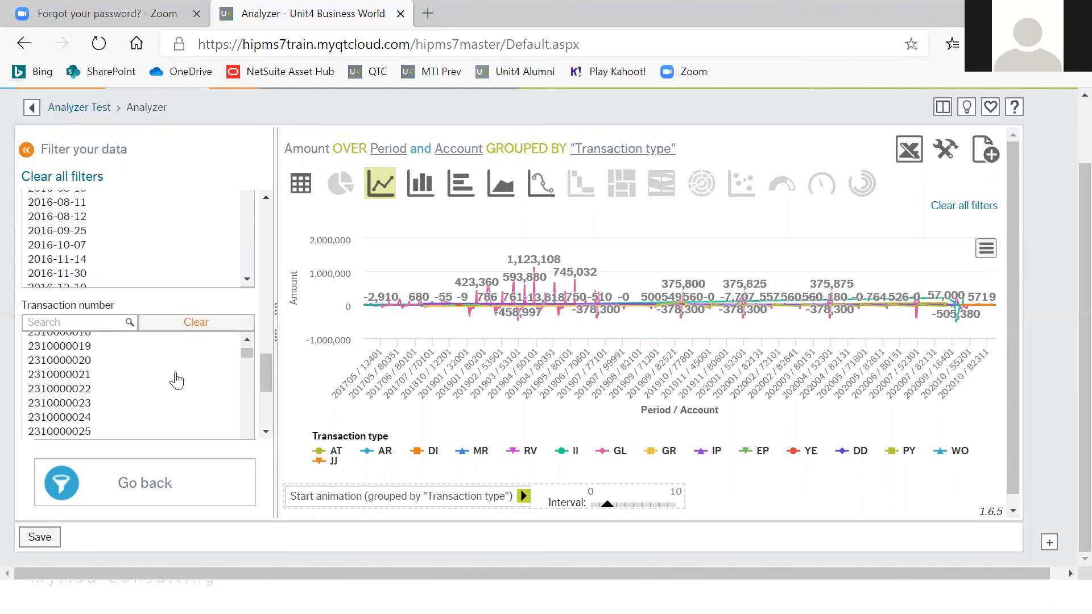
scroll(187, 302, down, 2)
scroll(245, 342, down, 1)
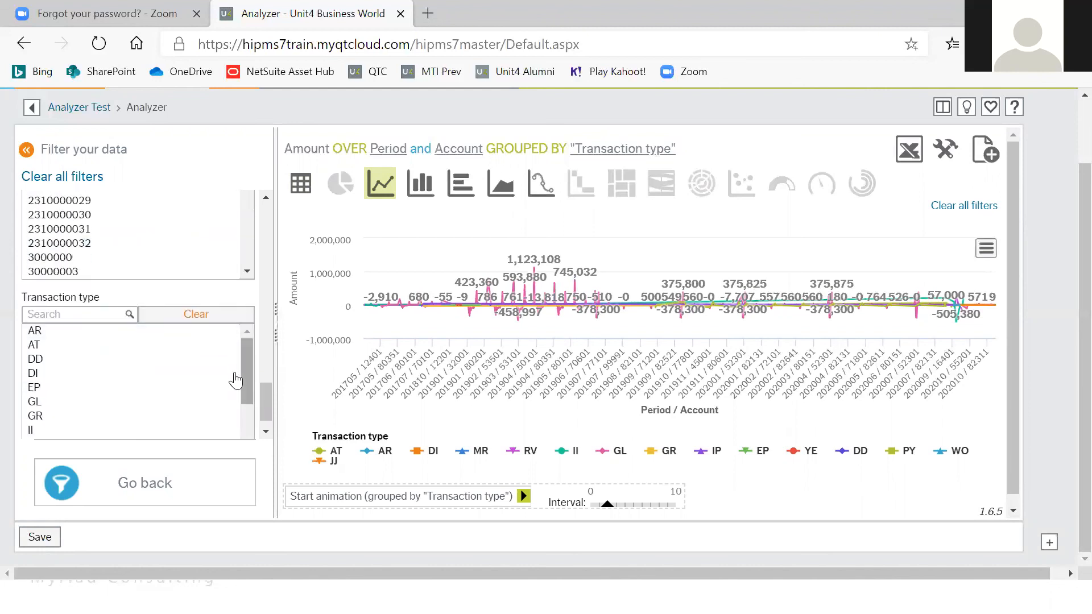
scroll(116, 375, down, 1)
drag(117, 327, 124, 375)
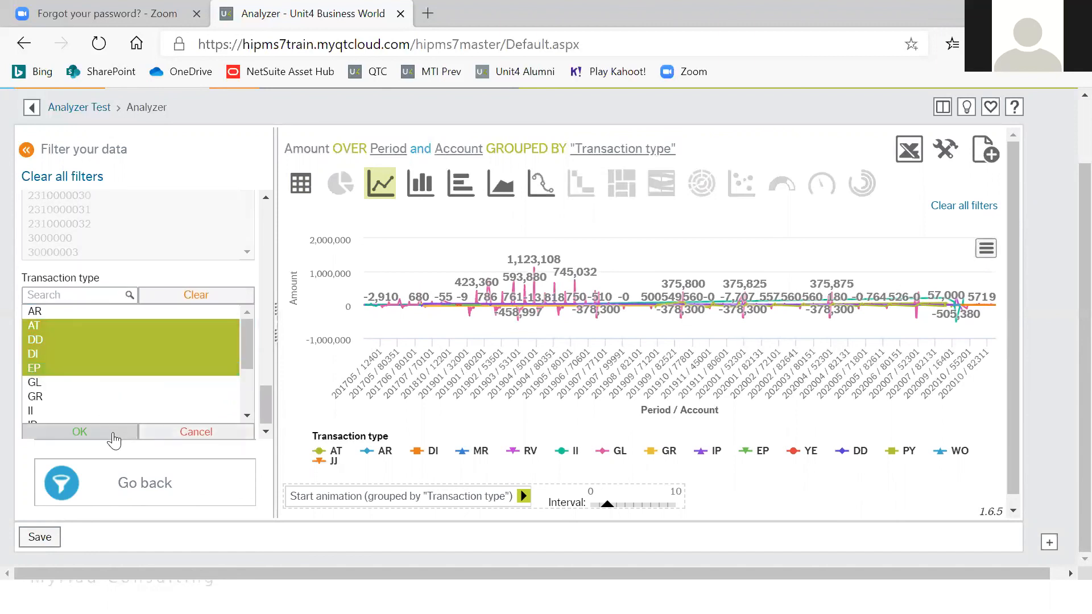
click(113, 432)
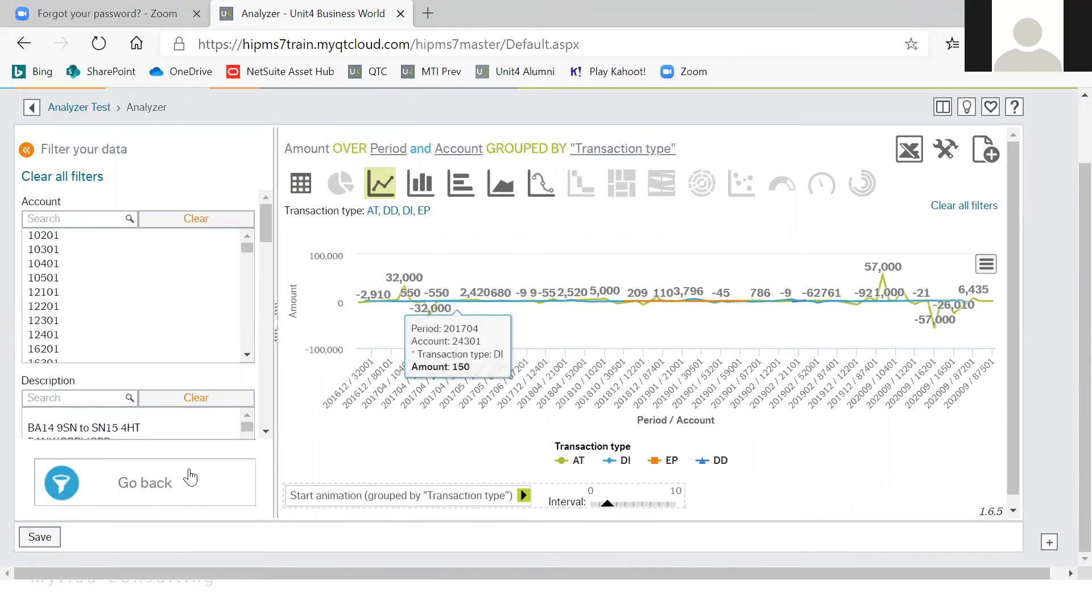
click(182, 487)
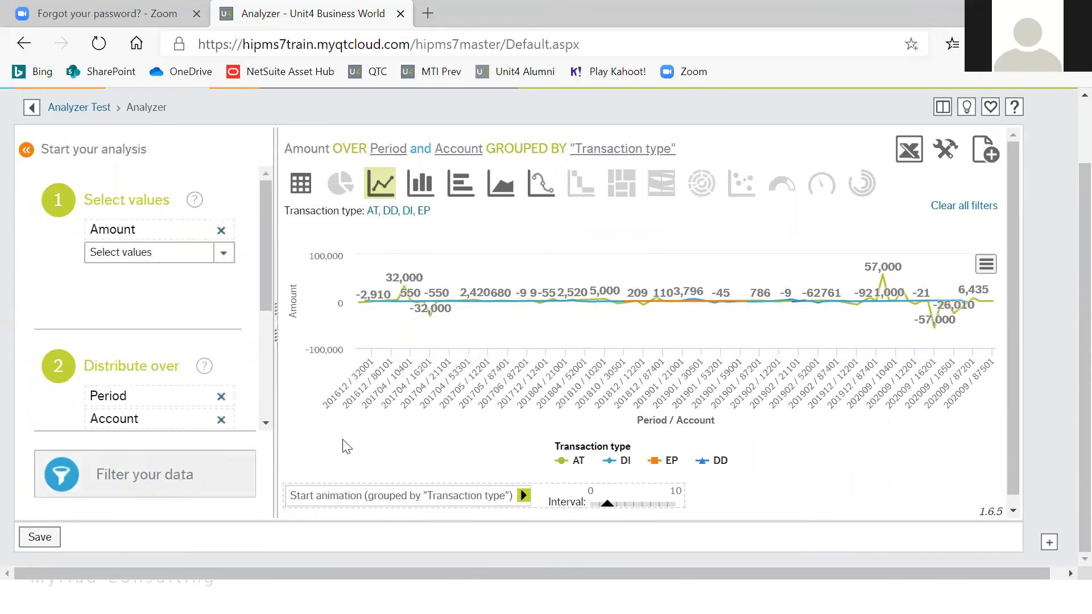
Compare the filtered analysis in other chart types, including column, area and treemap, and return to the column chart.
click(423, 172)
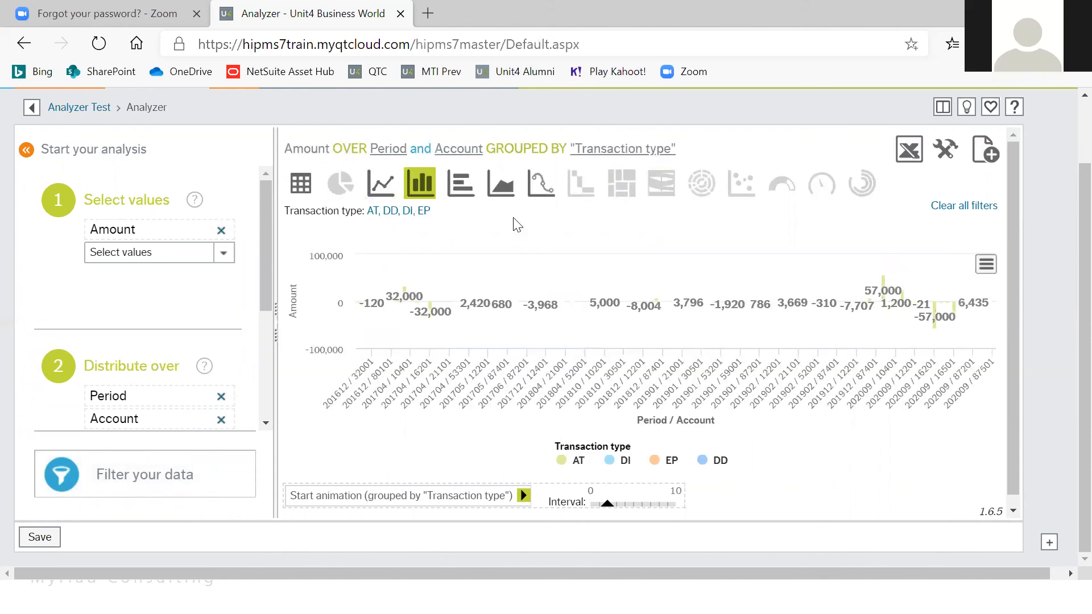
click(510, 194)
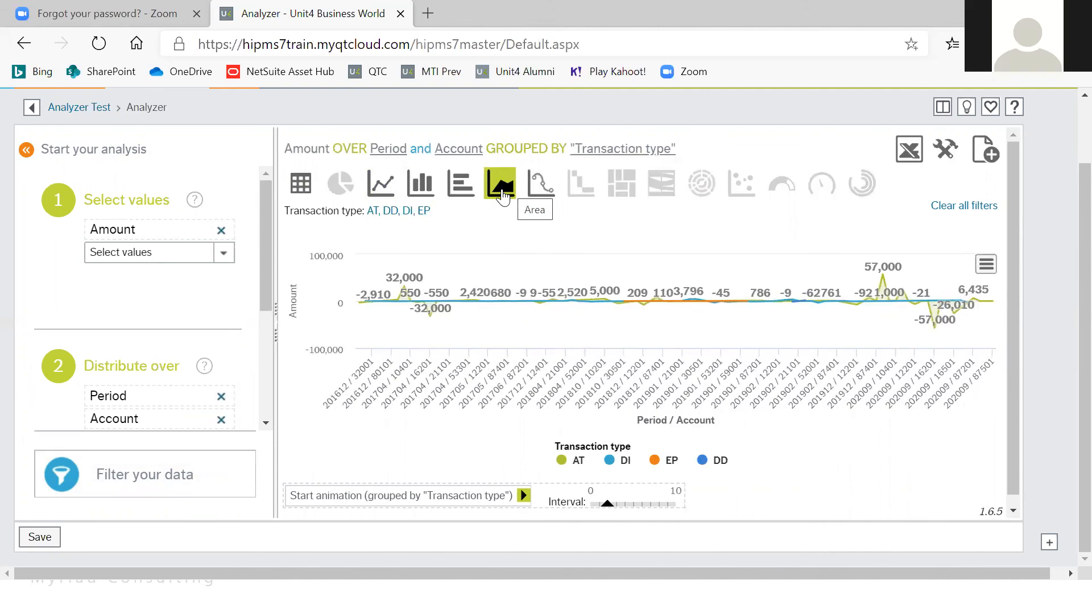
click(622, 187)
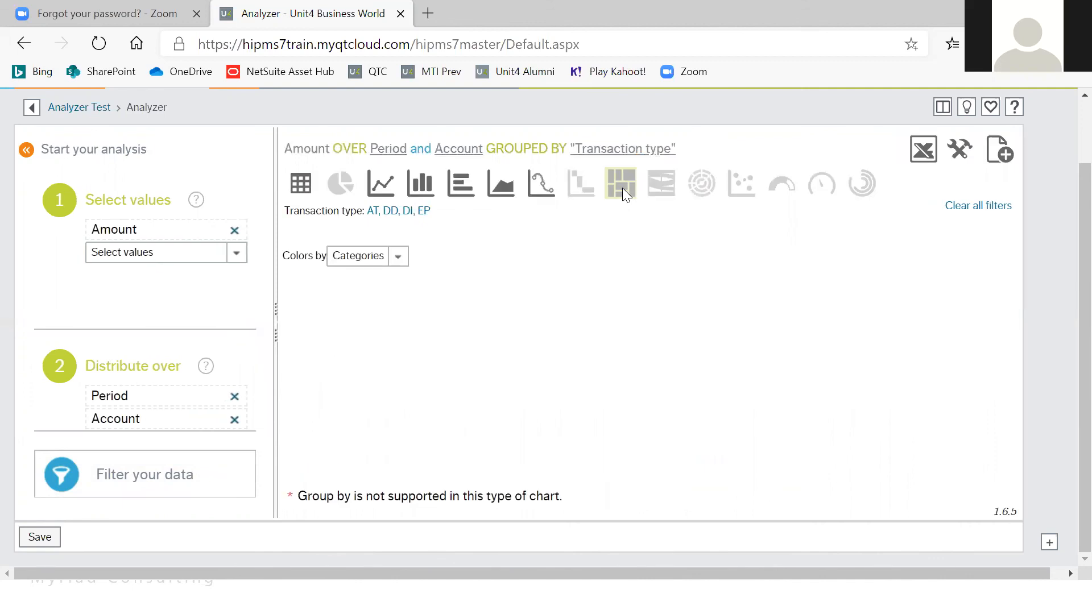
click(592, 188)
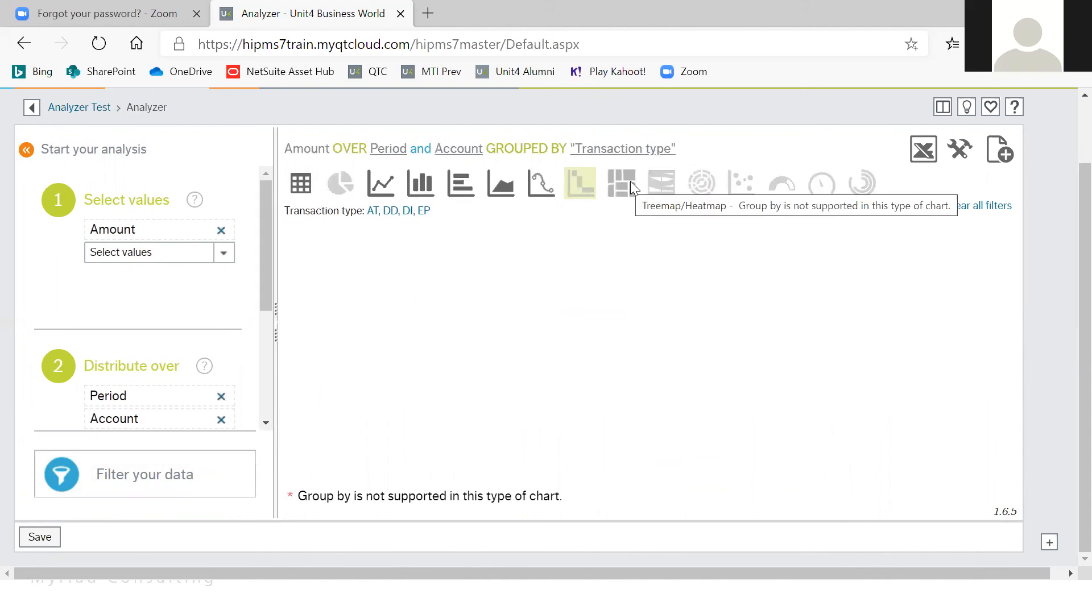
click(623, 181)
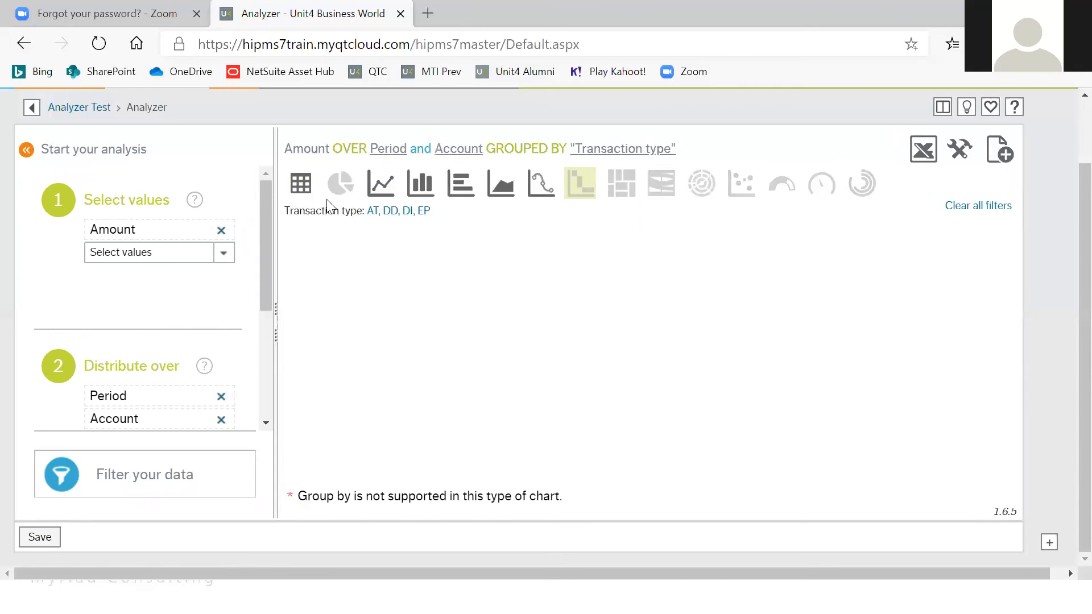
click(418, 185)
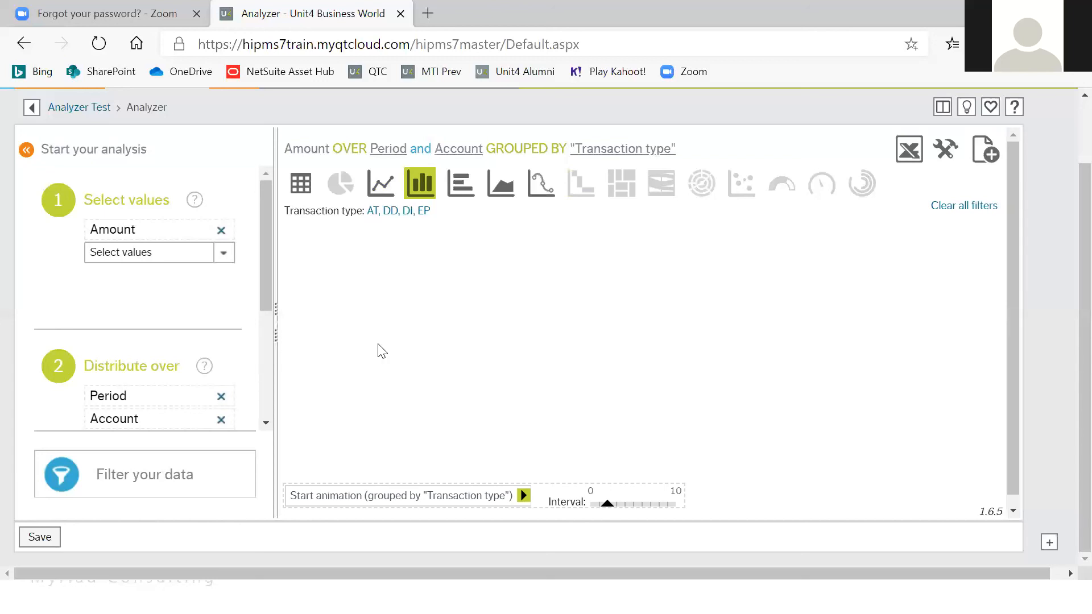
Clear all filters from the analysis and display it as a line chart.
drag(263, 296, 267, 425)
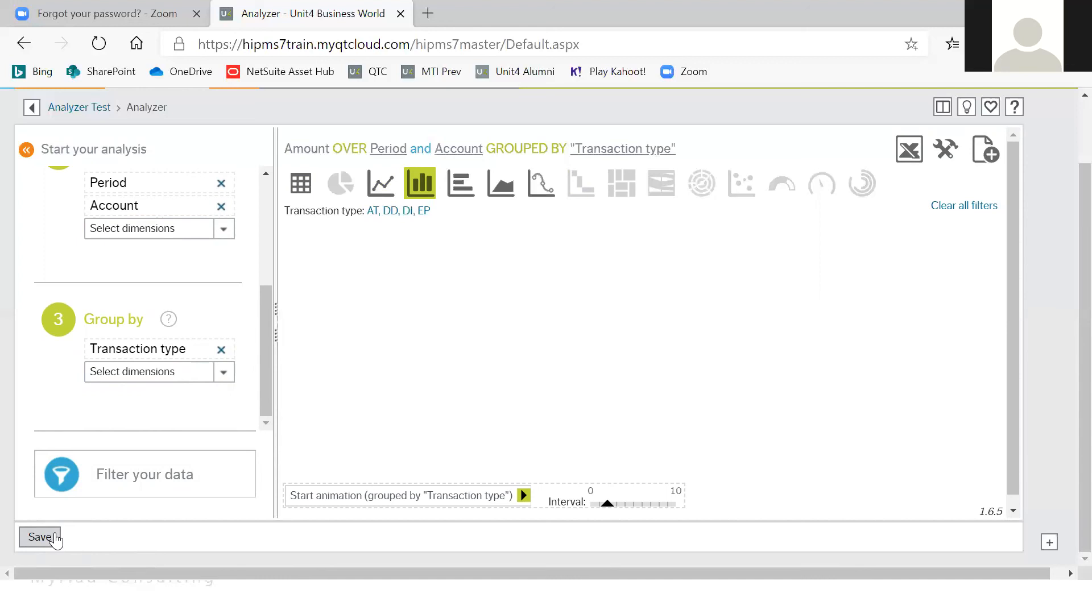
click(973, 209)
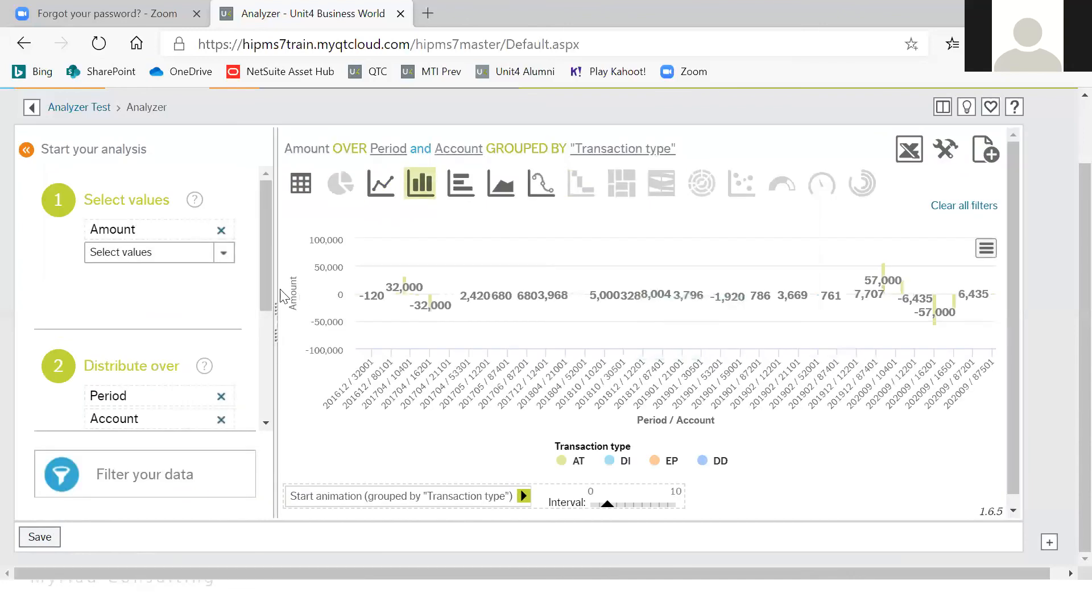
click(391, 188)
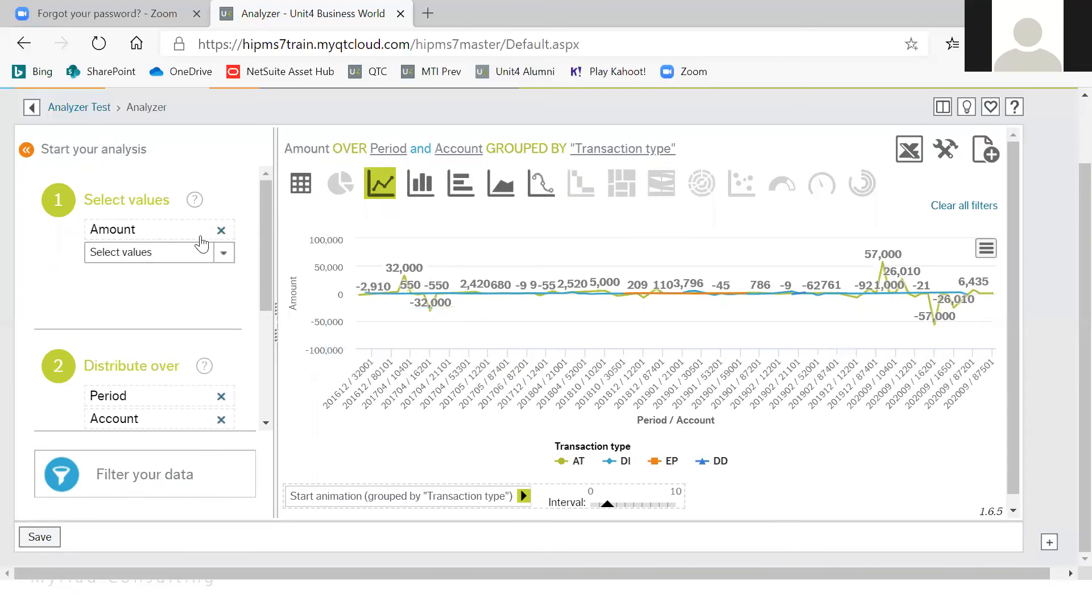
Return to the Analyzer Test report and add Account as an ascending sort column in its sorting and grouping settings.
click(70, 108)
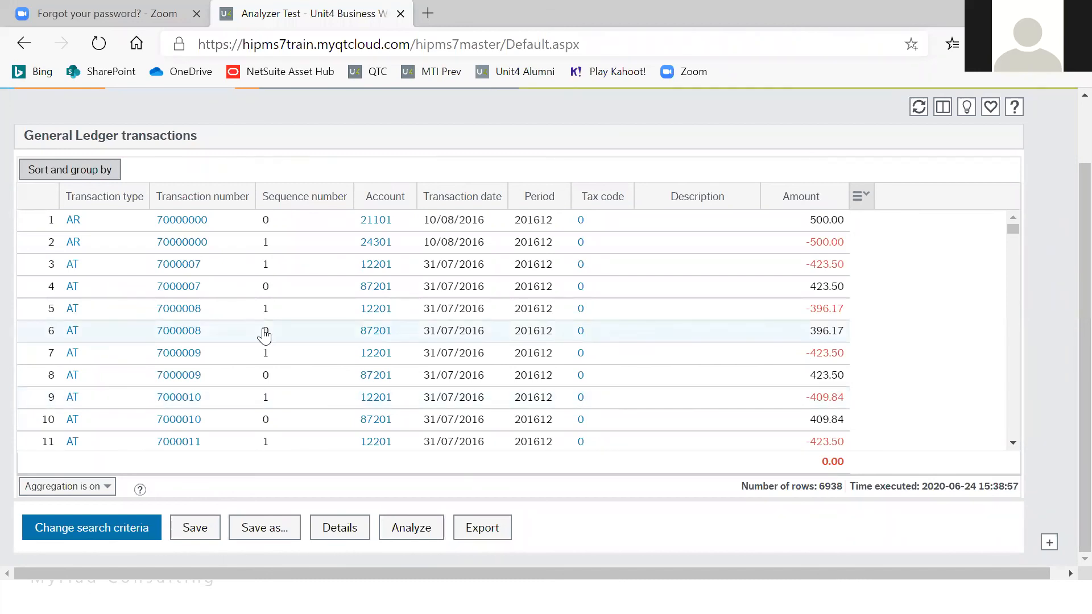
click(64, 178)
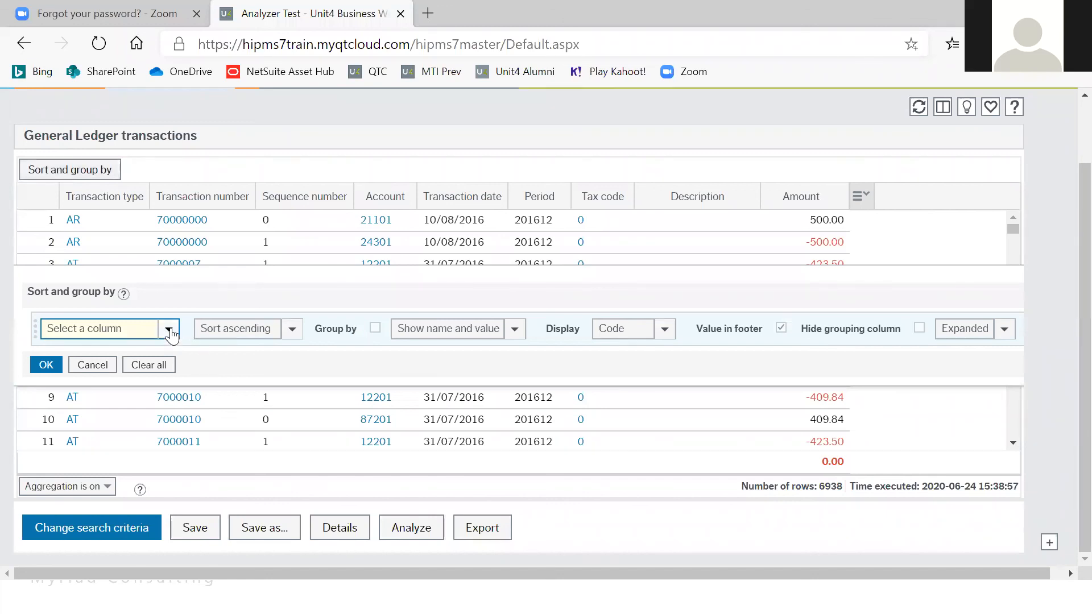
click(169, 328)
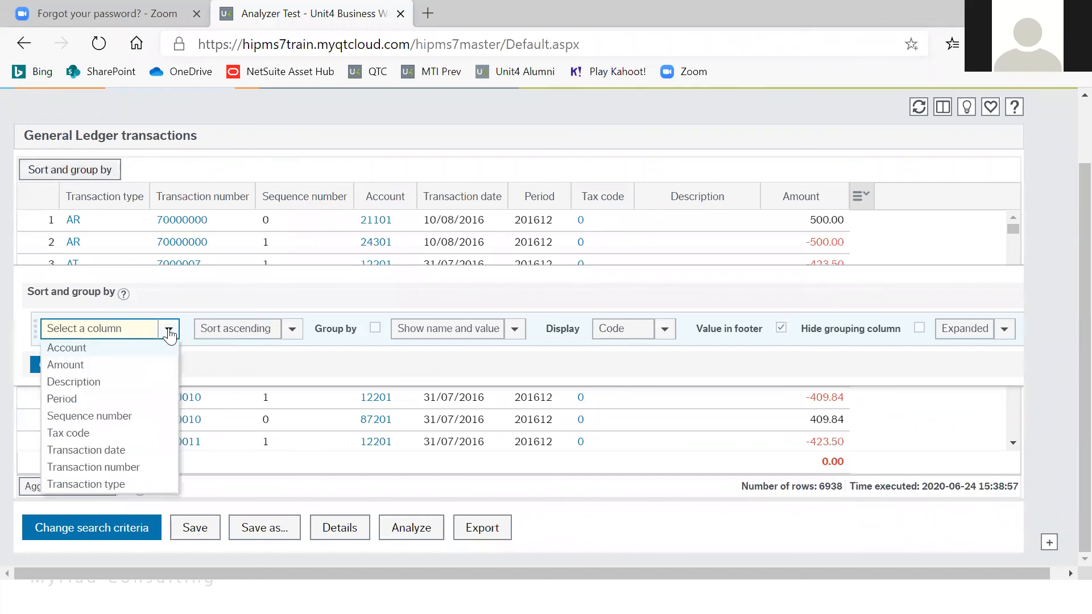
click(114, 353)
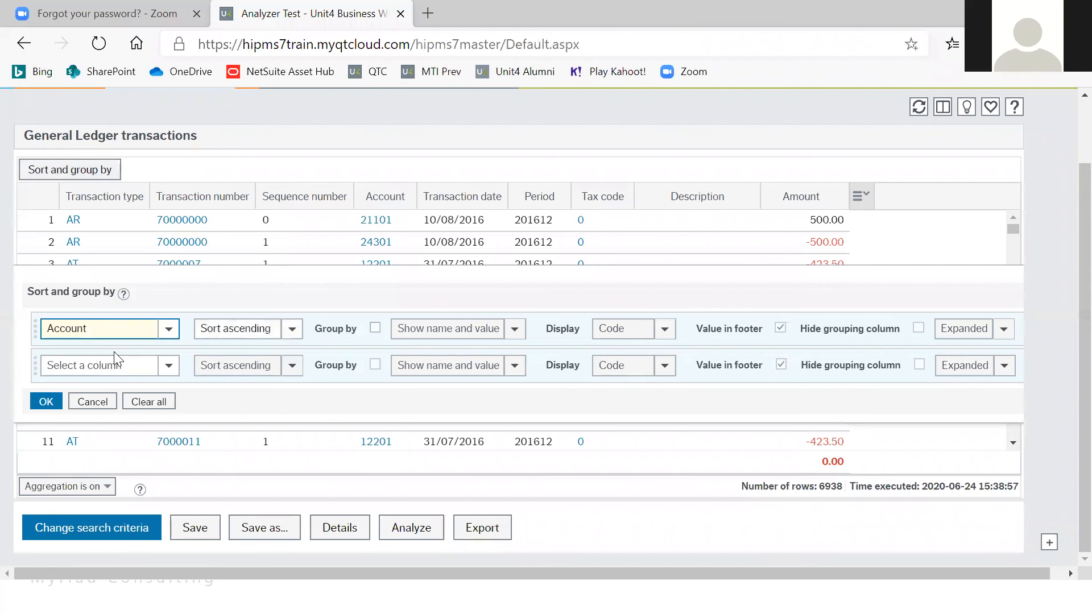
key(Tab)
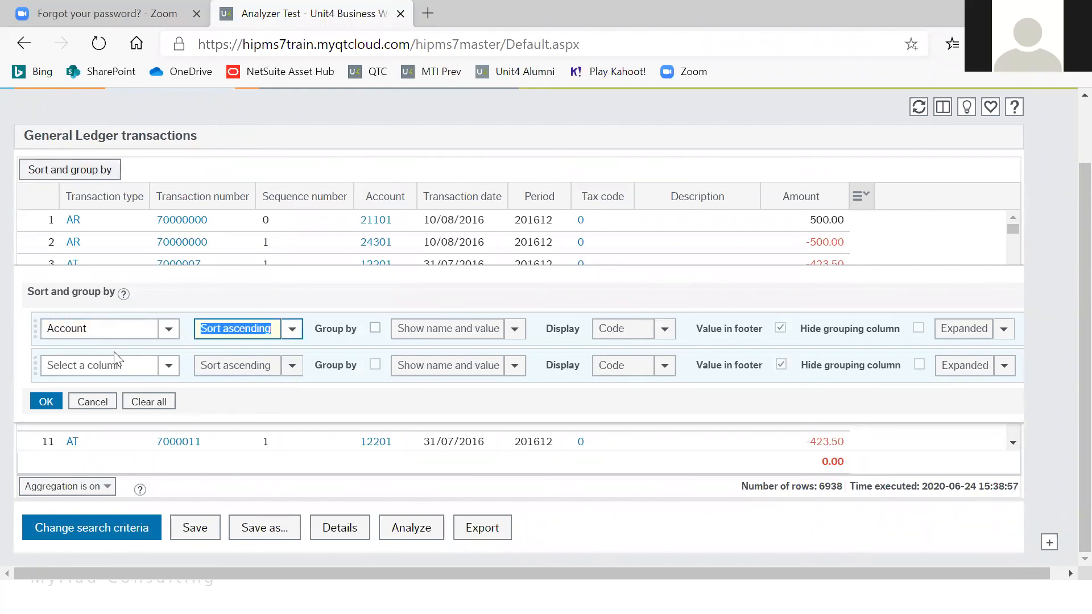